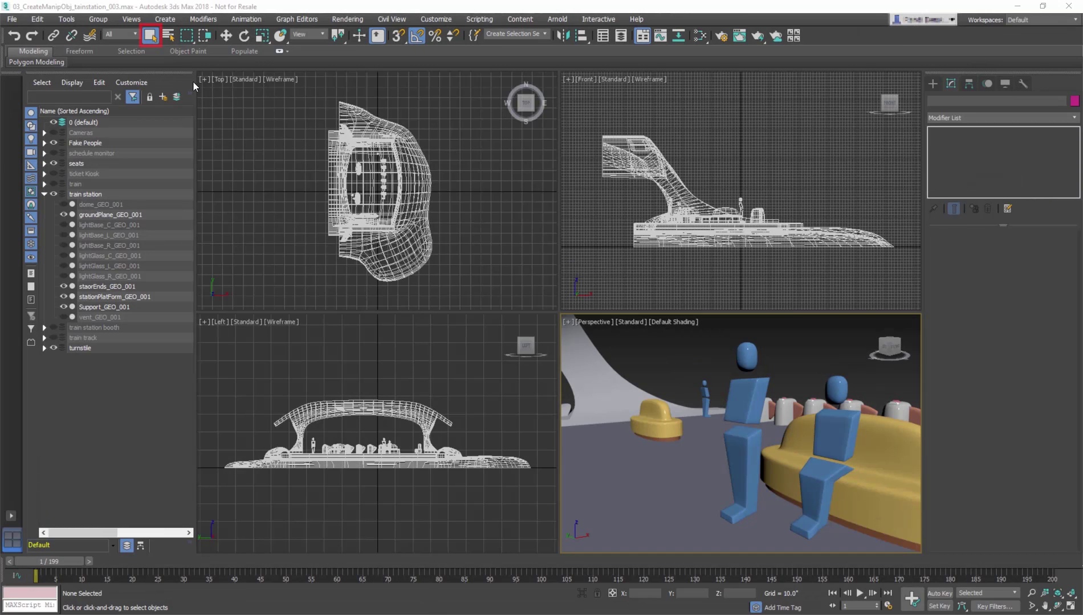
With the Select Object tool, select individual figures, the far yellow seat, a turnstile and the station support in the Perspective viewport
{"action": "left_click", "coordinate": [156, 39]}
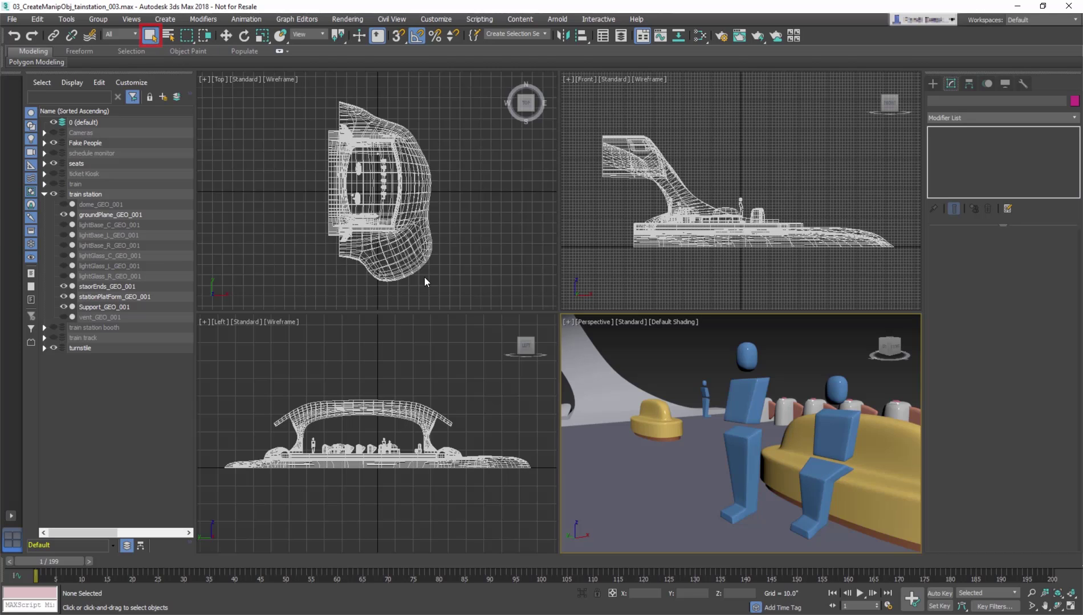
{"action": "left_click", "coordinate": [744, 389]}
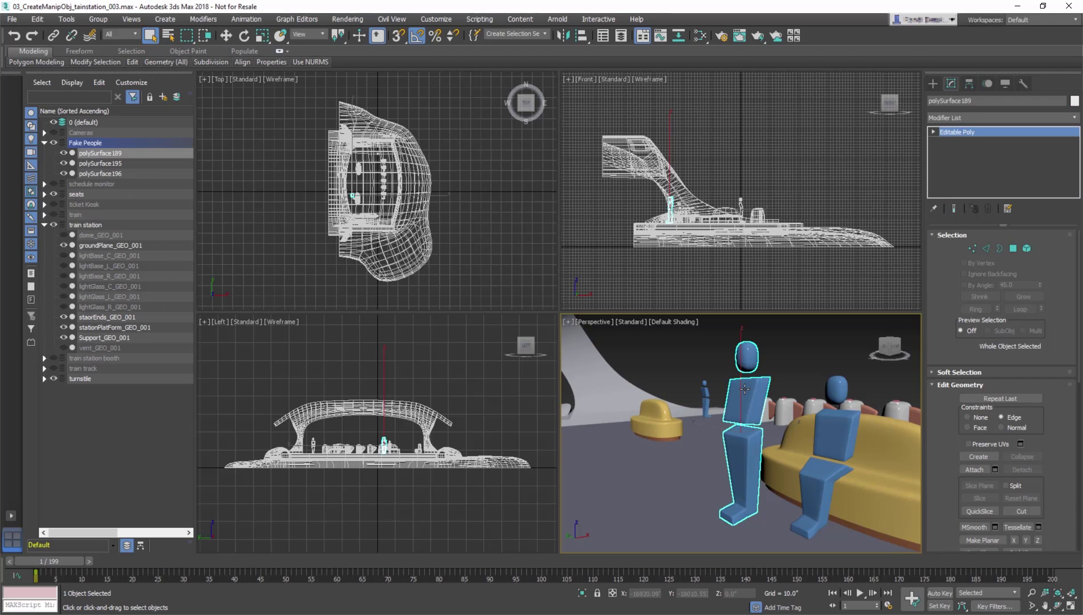
{"action": "left_click", "coordinate": [656, 421]}
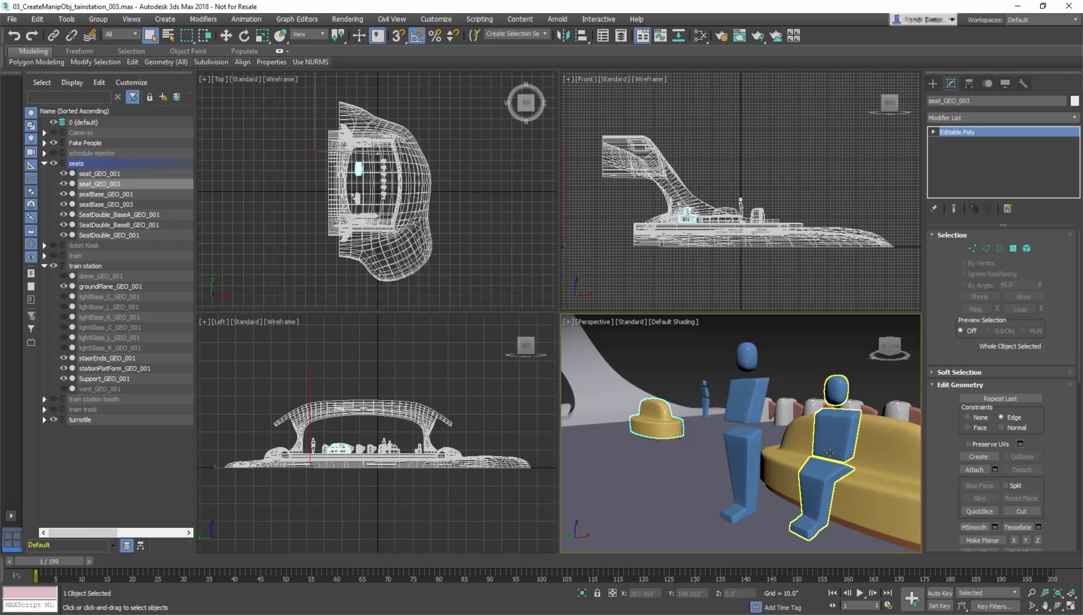
{"action": "left_click", "coordinate": [830, 453]}
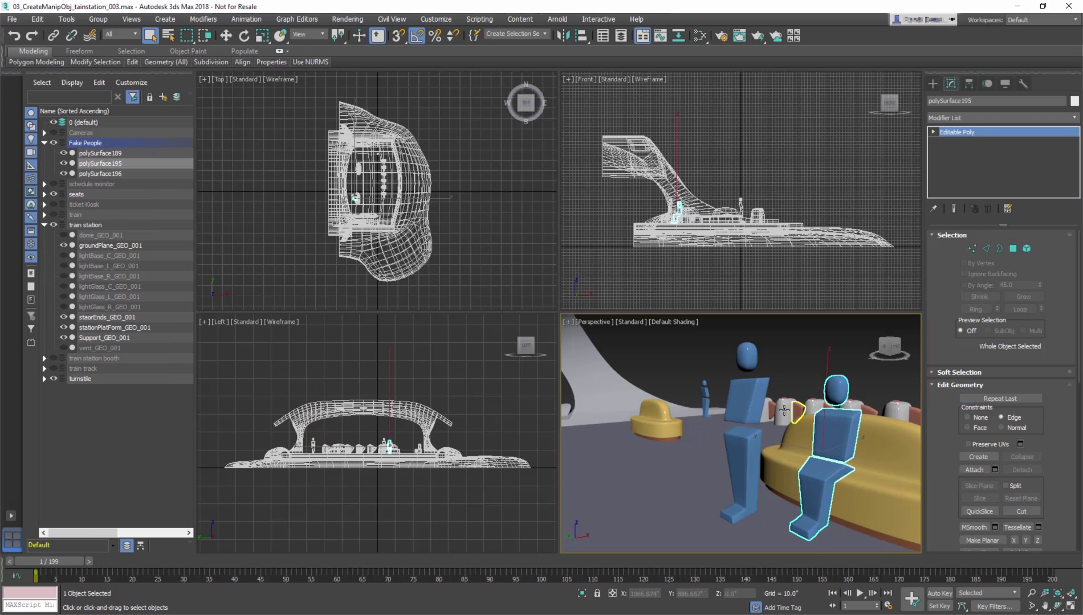
{"action": "left_click", "coordinate": [781, 411]}
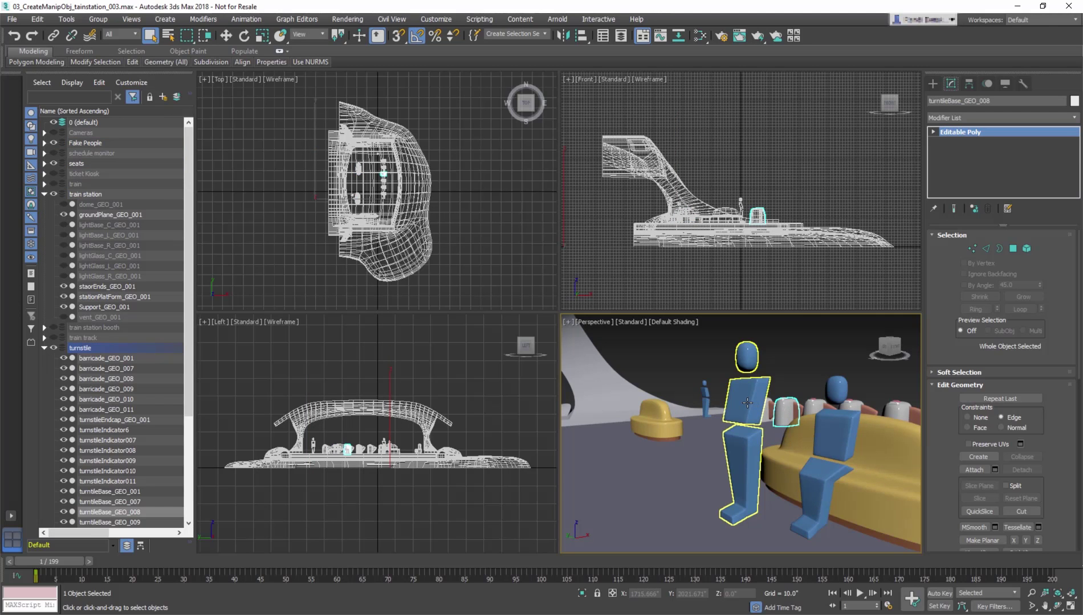
{"action": "left_click", "coordinate": [747, 403]}
{"action": "left_click", "coordinate": [627, 402]}
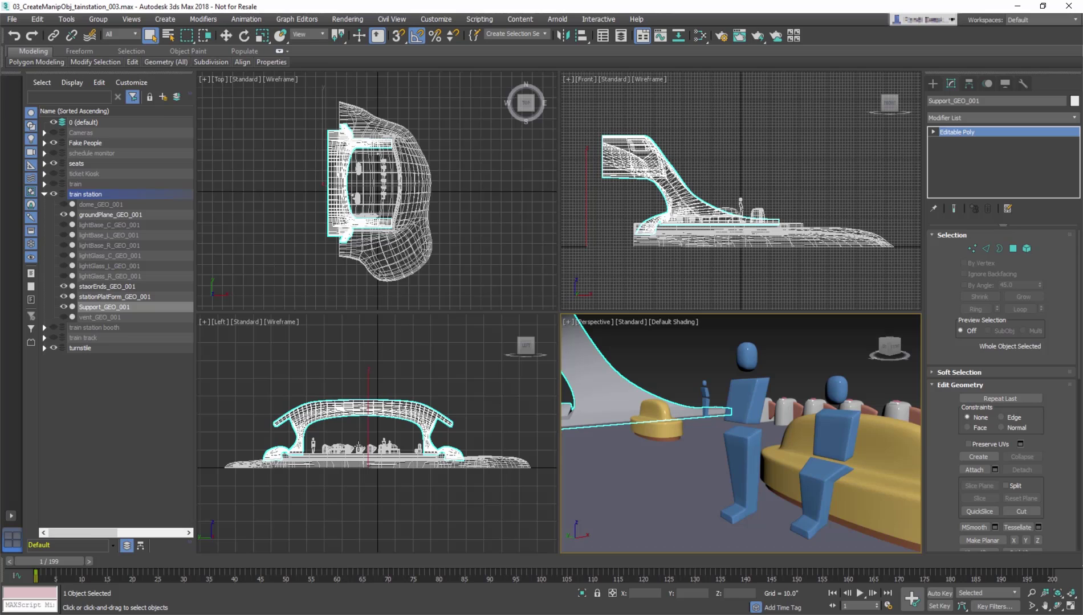
Select barricades and turnstile parts one by one by their wireframe edges in the Left viewport, and clear the selection
{"action": "scroll", "coordinate": [358, 447], "scroll_direction": "up", "scroll_amount": 6}
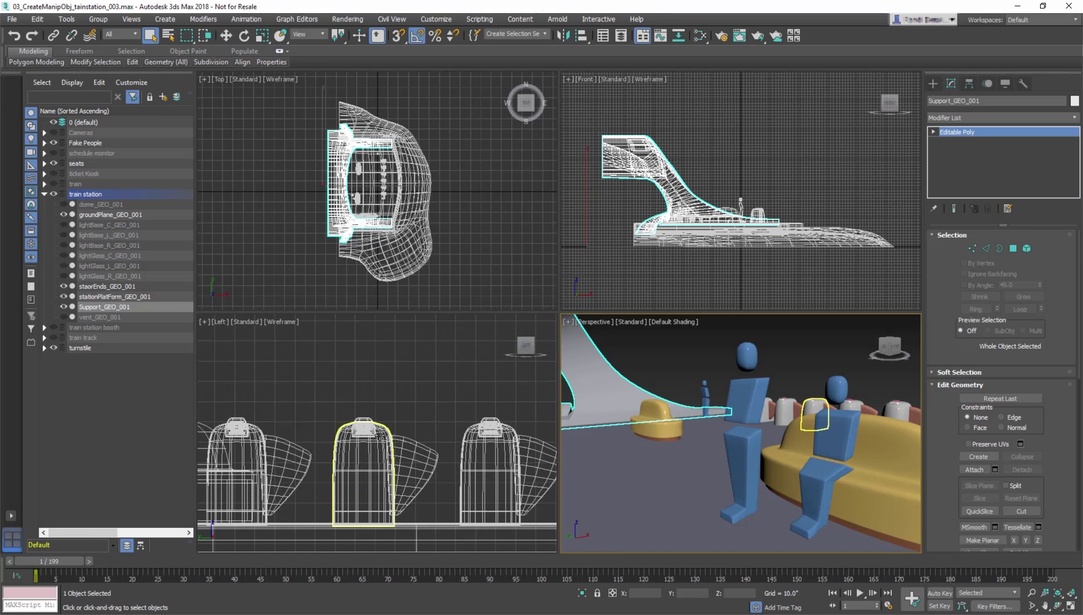
{"action": "left_click", "coordinate": [413, 416]}
{"action": "left_click", "coordinate": [421, 452]}
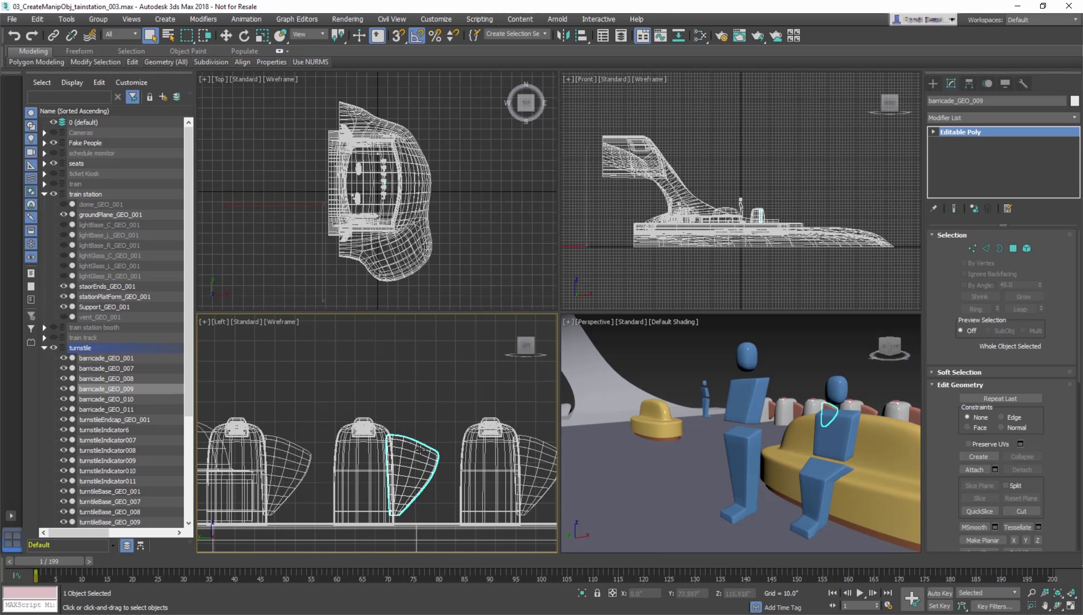
{"action": "left_click", "coordinate": [484, 434]}
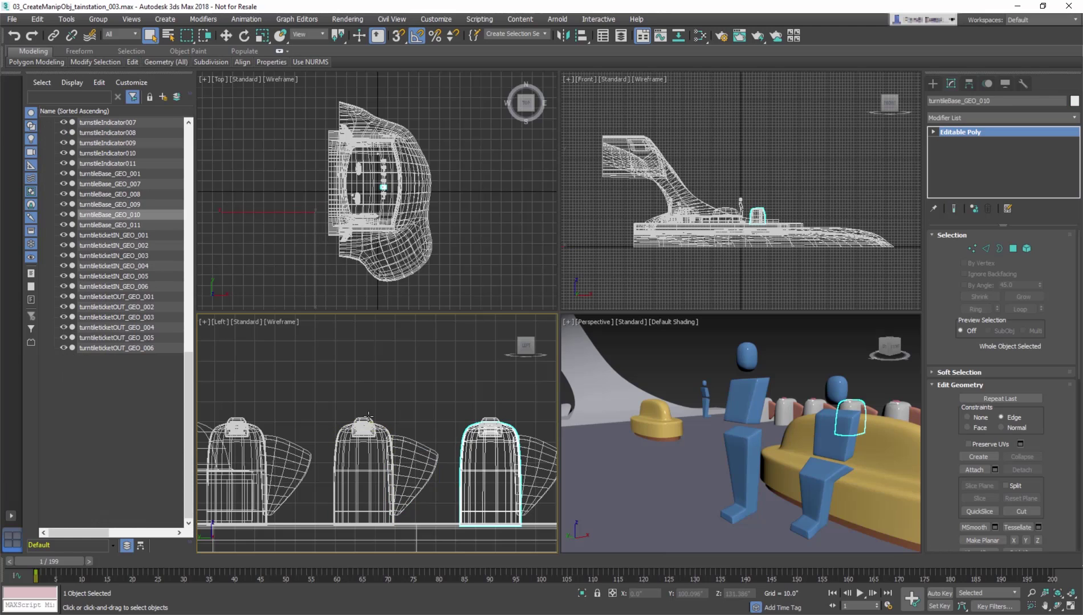
{"action": "left_click", "coordinate": [368, 422]}
{"action": "left_click", "coordinate": [429, 446]}
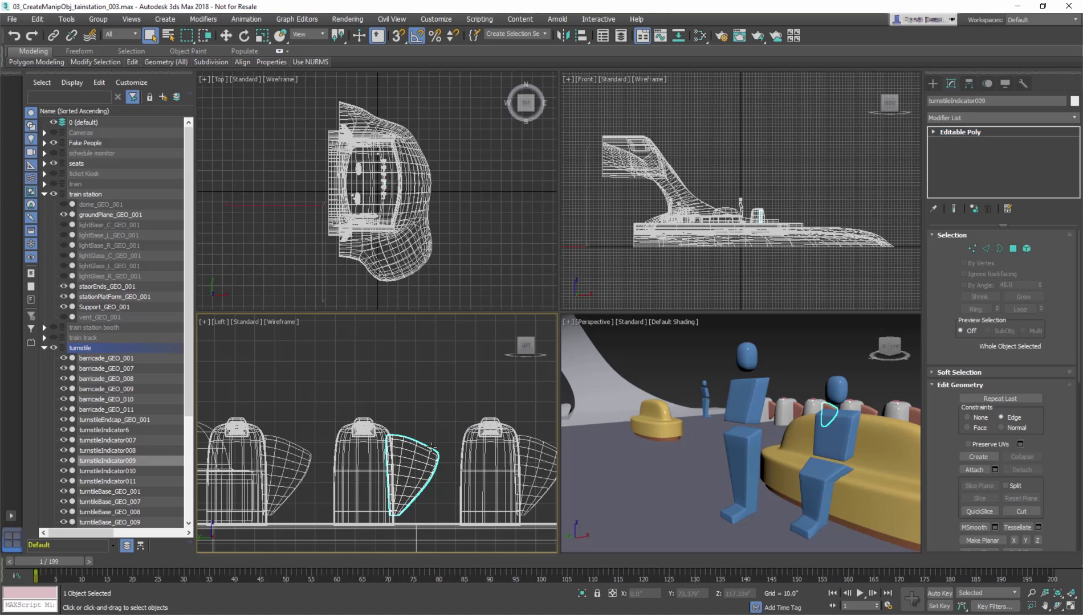
{"action": "left_click", "coordinate": [437, 419]}
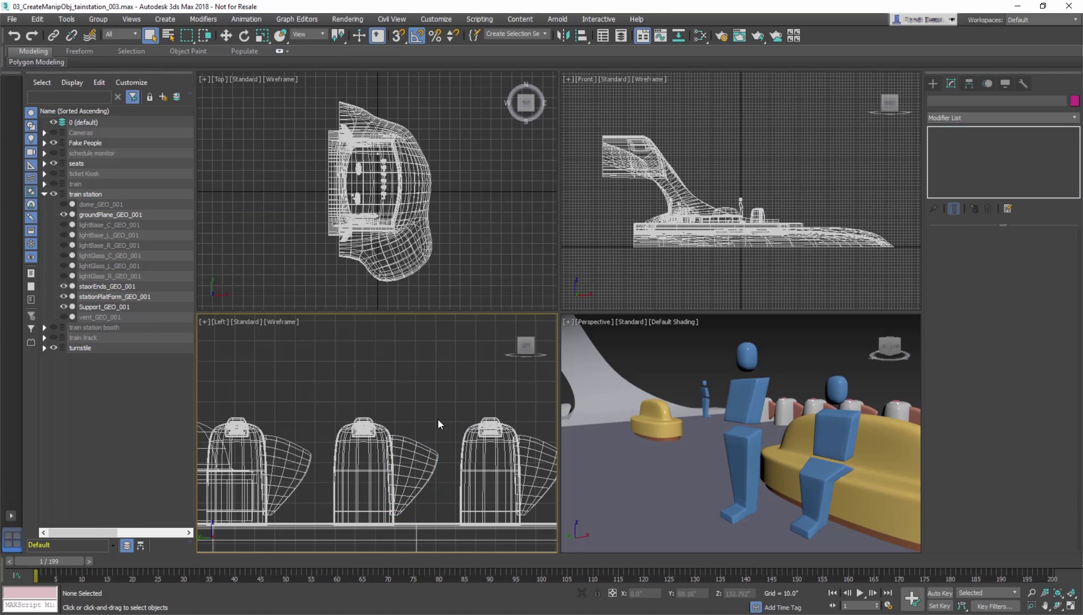
Make the Perspective viewport active and select the far yellow seat, followed by the large standing figure
{"action": "right_click", "coordinate": [651, 412]}
{"action": "left_click", "coordinate": [651, 412]}
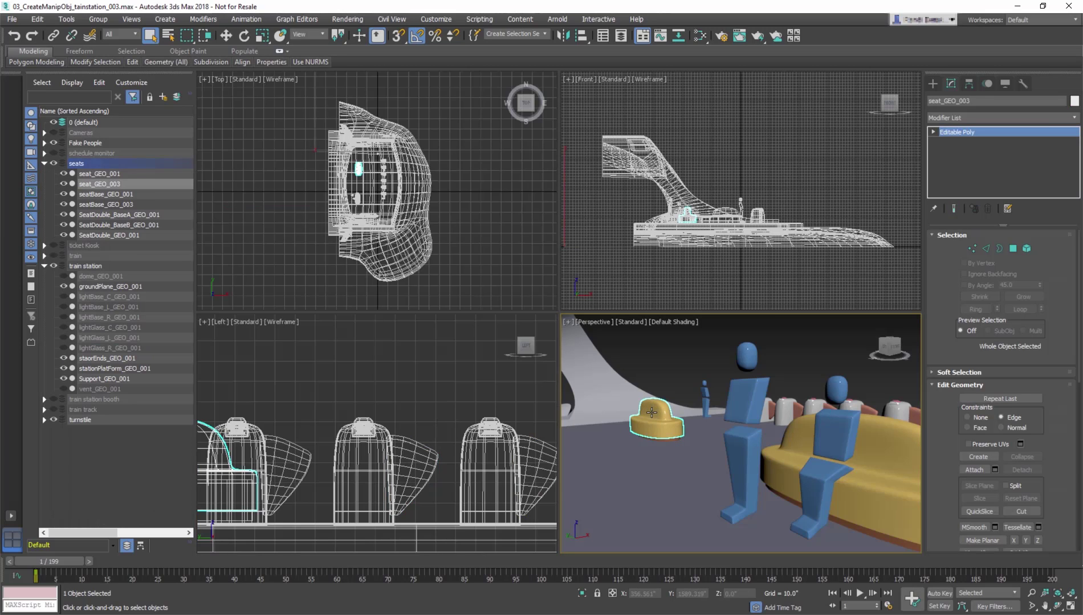
{"action": "left_click", "coordinate": [753, 406]}
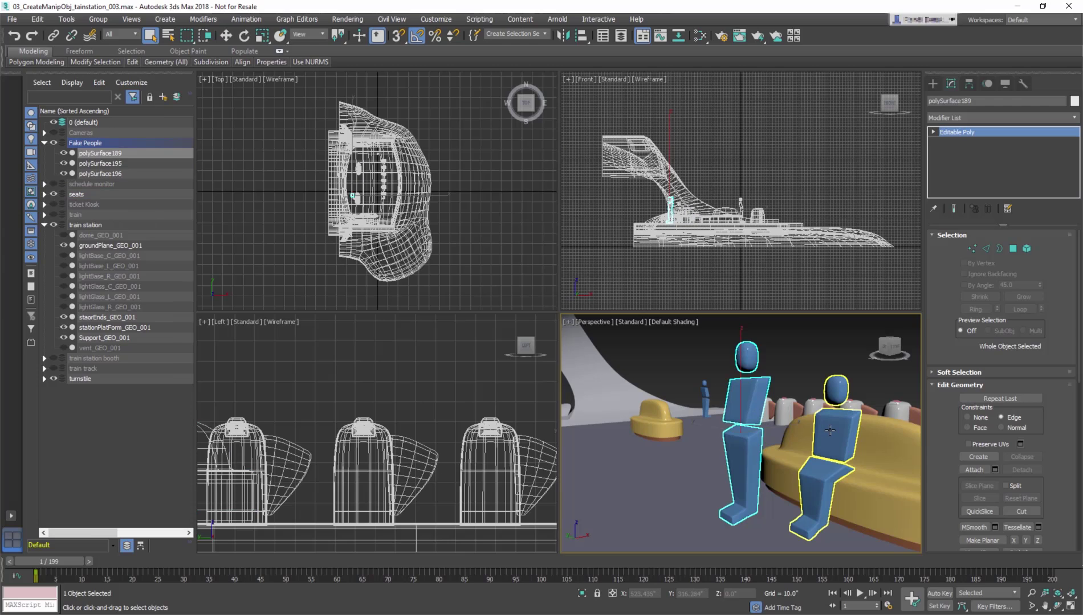
Select the seated figure and add the large yellow seat, the standing figure, the far seat and the distant figure to the selection
{"action": "left_click", "coordinate": [830, 430]}
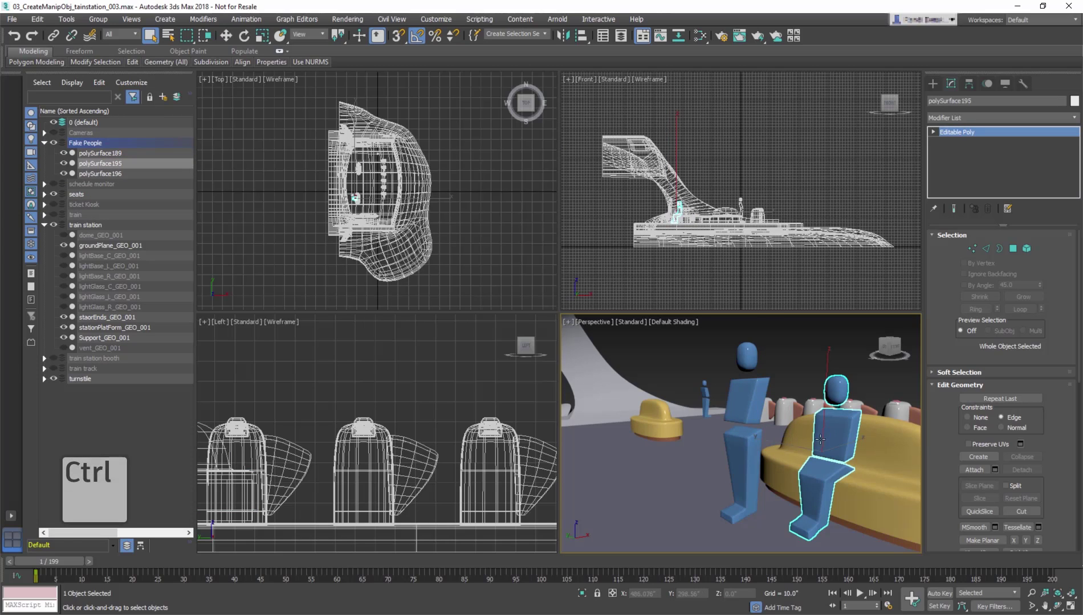
{"action": "left_click", "coordinate": [792, 443], "text": "ctrl"}
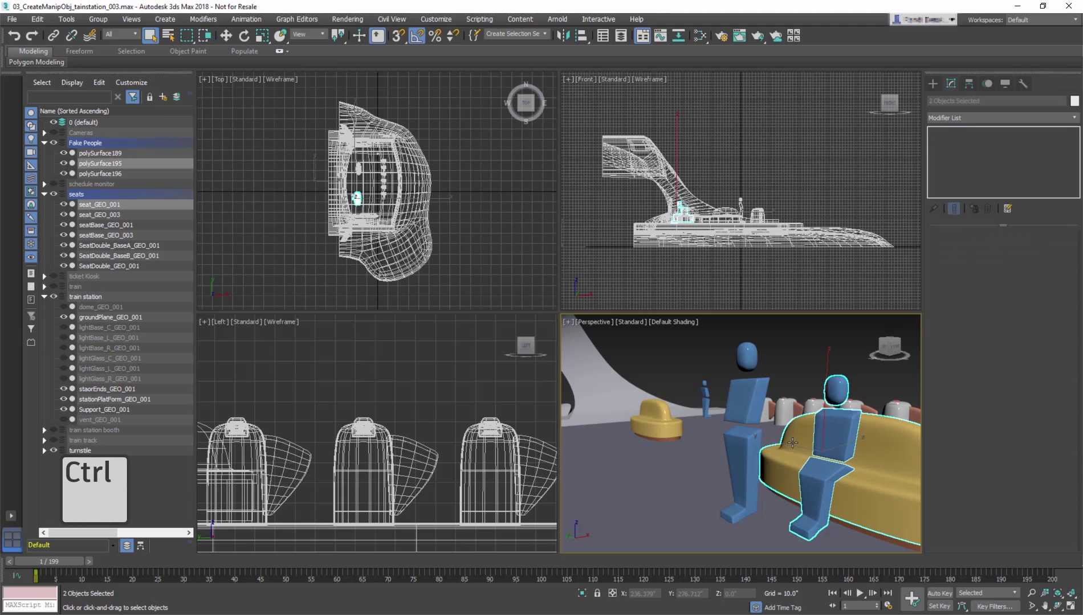
{"action": "left_click", "coordinate": [747, 407], "text": "ctrl"}
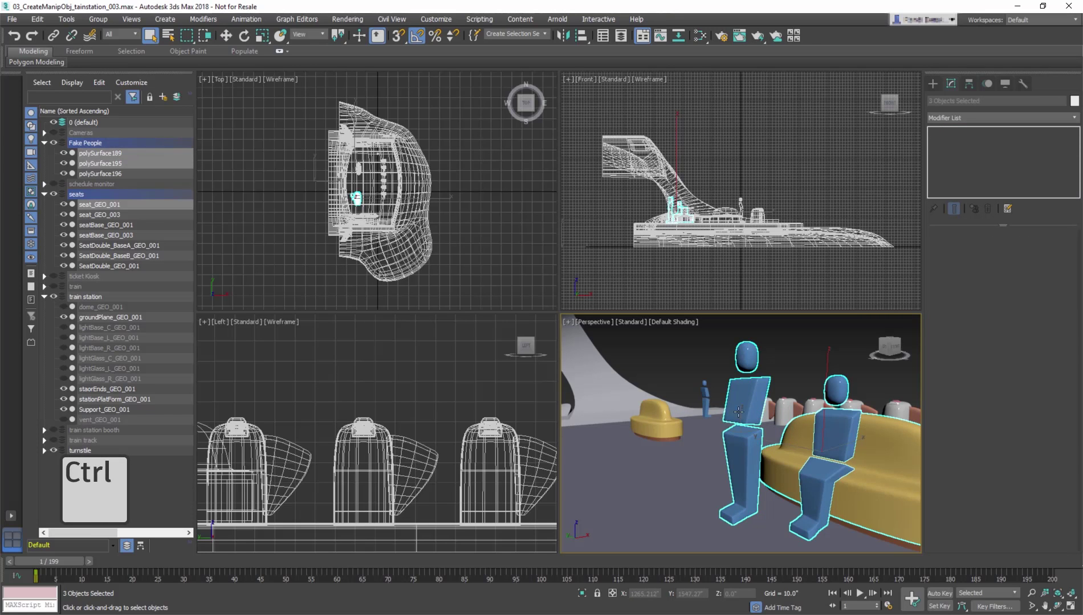
{"action": "left_click", "coordinate": [667, 421], "text": "ctrl"}
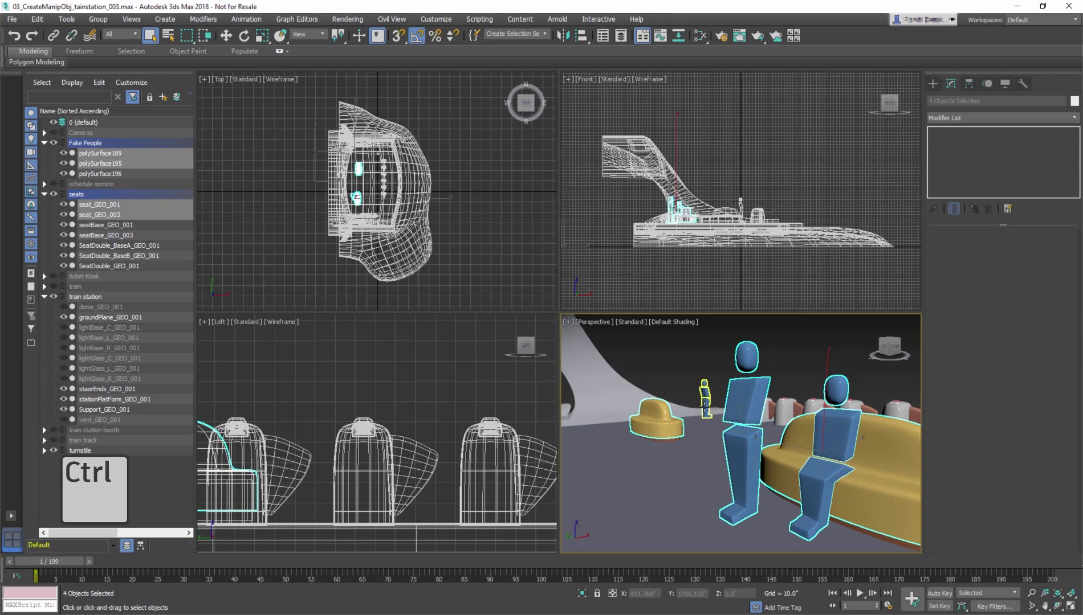
{"action": "left_click", "coordinate": [705, 406], "text": "ctrl"}
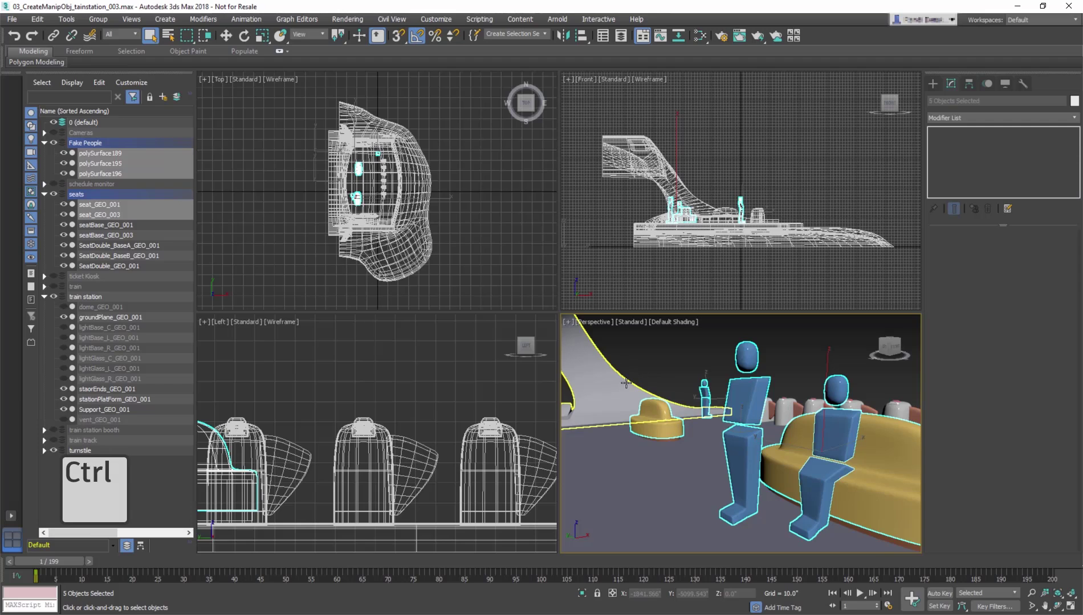
{"action": "left_click", "coordinate": [628, 385], "text": "ctrl"}
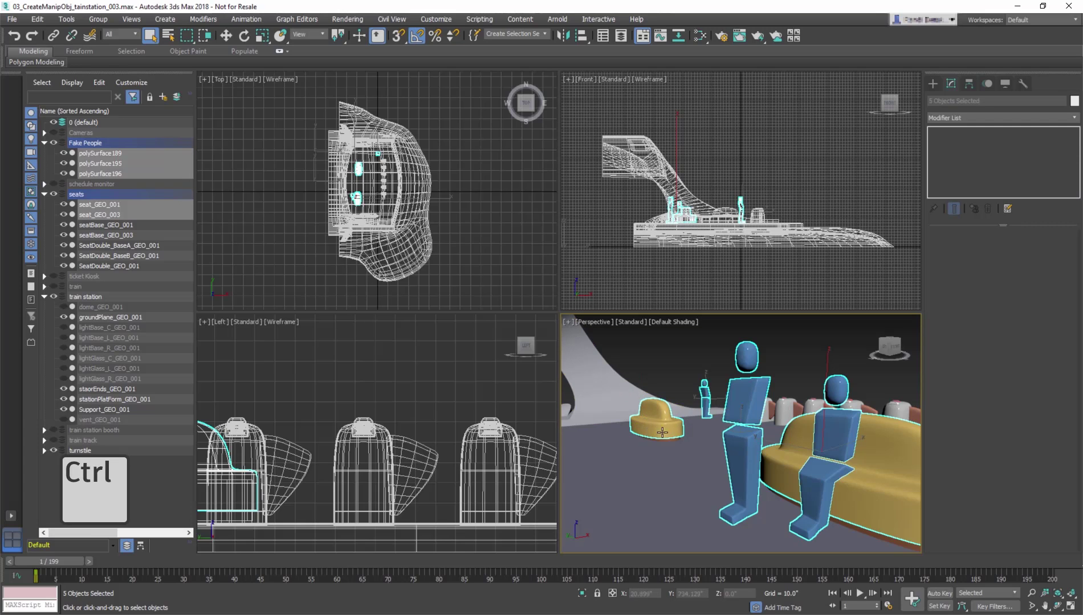
Remove the far seat, distant figure, standing figure and large seat from the selection, keeping only the seated figure
{"action": "left_click", "coordinate": [679, 403], "text": "alt"}
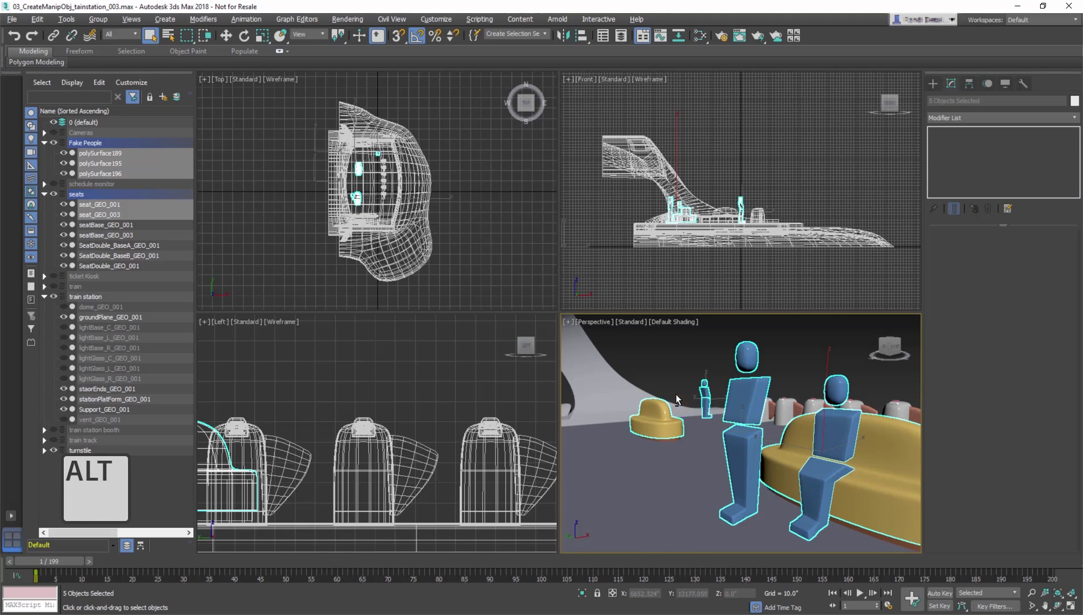
{"action": "left_click", "coordinate": [659, 414], "text": "alt"}
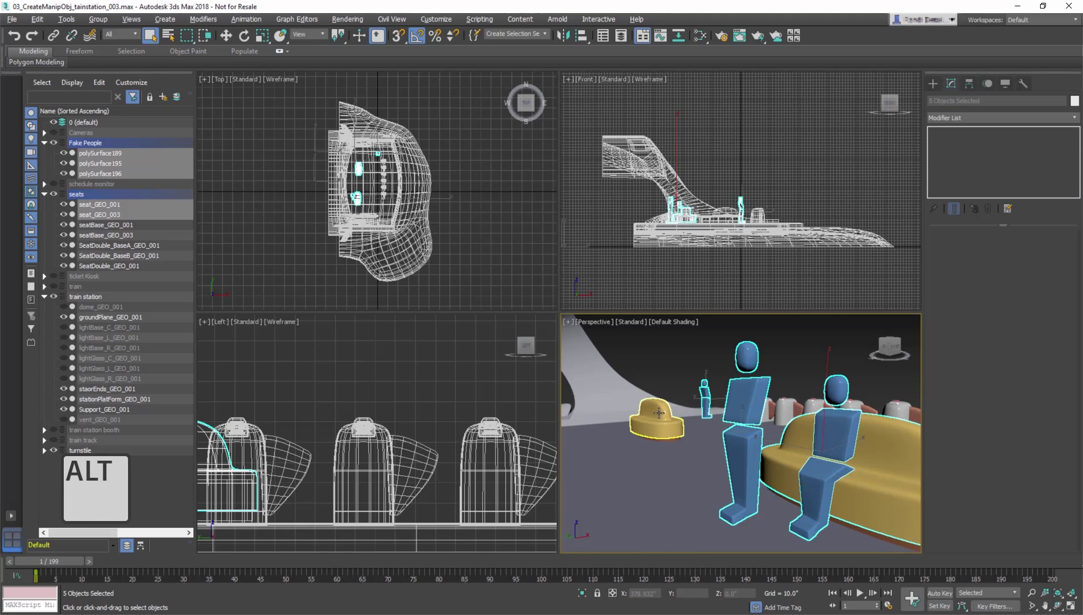
{"action": "left_click", "coordinate": [704, 390], "text": "alt"}
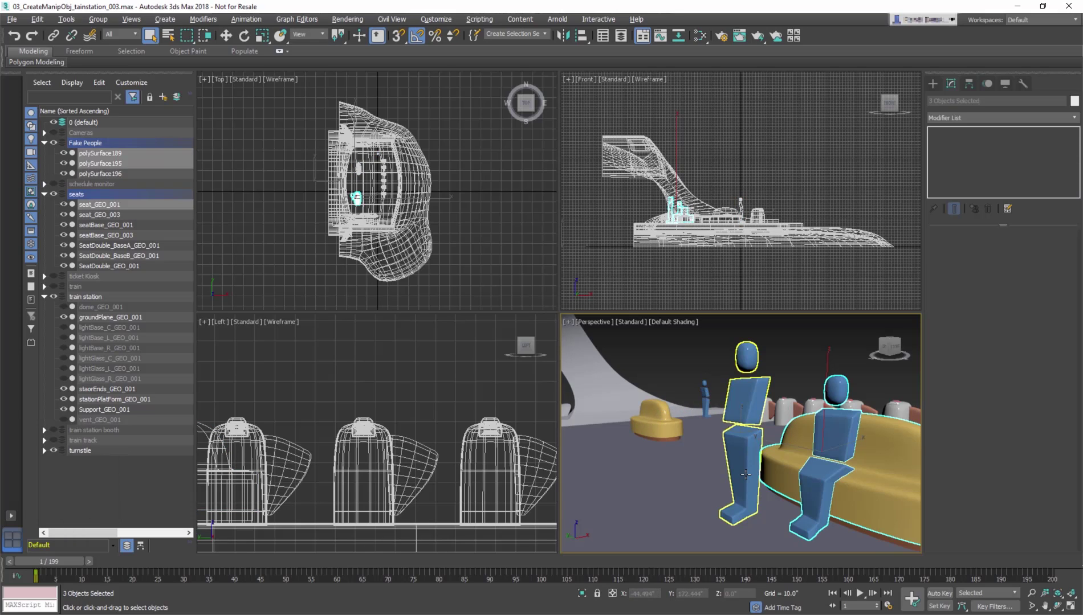
{"action": "left_click", "coordinate": [745, 475], "text": "alt"}
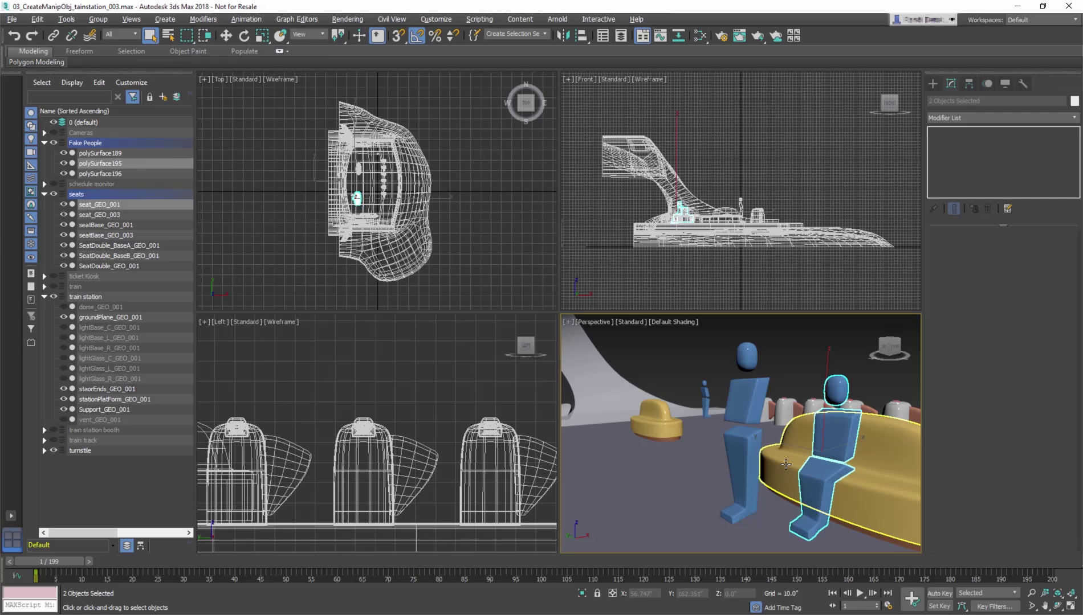
{"action": "left_click", "coordinate": [785, 465], "text": "alt"}
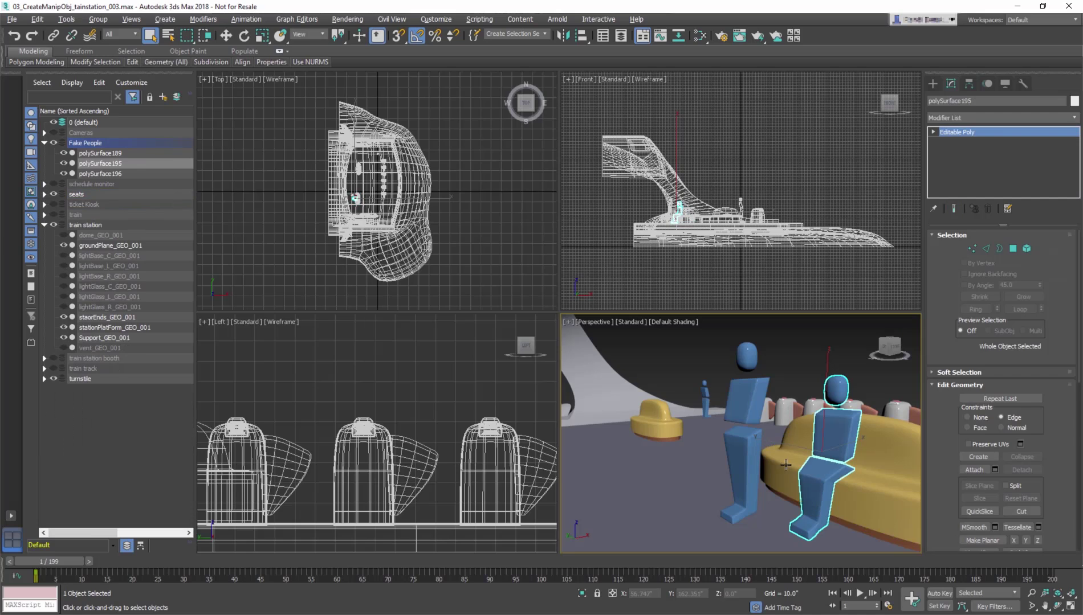
Clear the selection, try a rectangular crossing region across the figures in the Perspective viewport, and deselect everything
{"action": "left_click", "coordinate": [644, 355]}
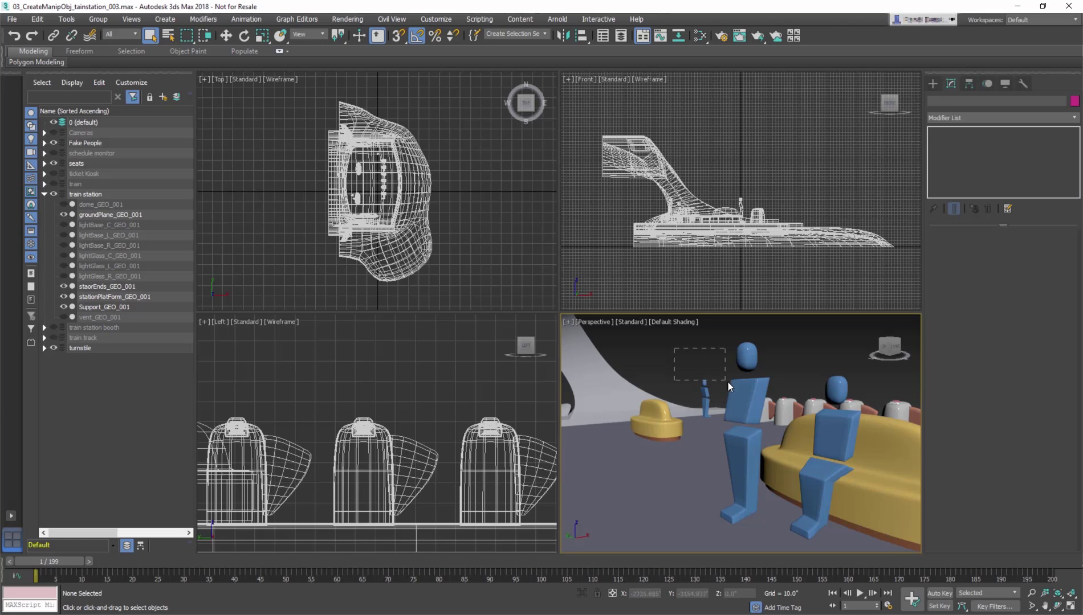
{"action": "left_click_drag", "start_coordinate": [728, 382], "coordinate": [797, 415]}
{"action": "left_click", "coordinate": [820, 364]}
Select the row of turnstiles from the other side with a rectangular crossing region in the Perspective viewport, and deselect everything
{"action": "middle_click_drag", "start_coordinate": [821, 348], "coordinate": [687, 360], "text": "alt"}
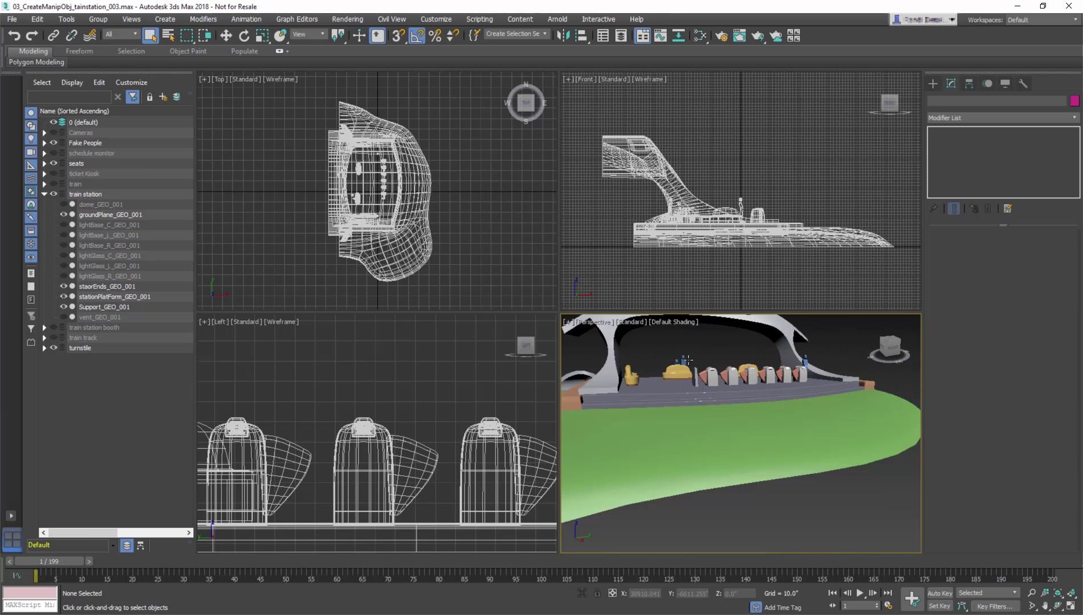
{"action": "scroll", "coordinate": [697, 364], "scroll_direction": "up", "scroll_amount": 5}
{"action": "left_click_drag", "start_coordinate": [721, 353], "coordinate": [865, 421]}
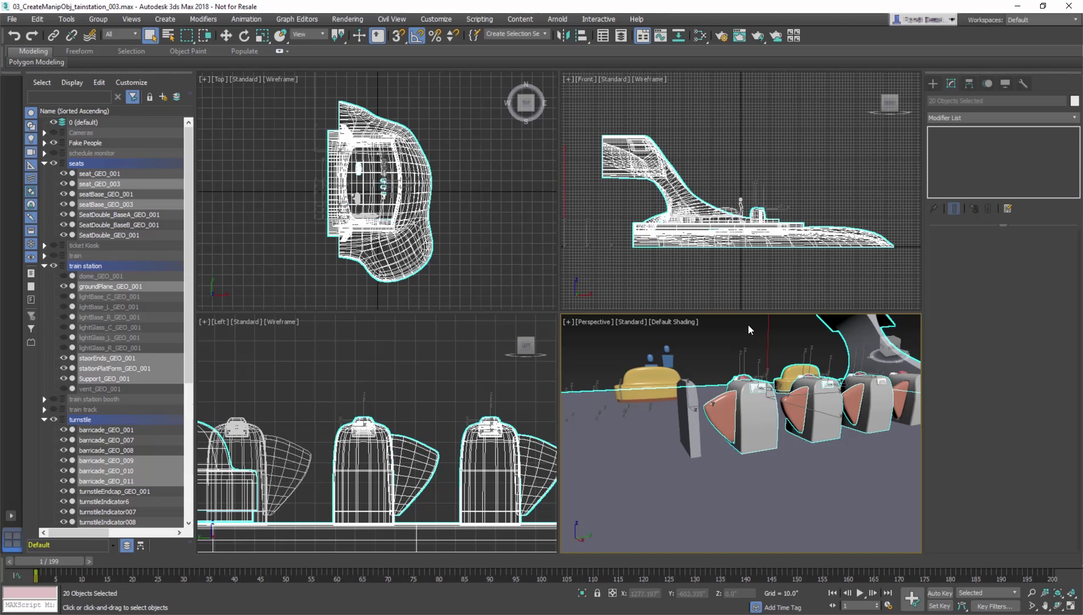
{"action": "left_click", "coordinate": [706, 345]}
Draw a rectangular crossing region over the two figures and part of the yellow seat behind them, and clear the selection
{"action": "left_click_drag", "start_coordinate": [704, 372], "coordinate": [707, 377]}
{"action": "left_click_drag", "start_coordinate": [613, 337], "coordinate": [666, 372]}
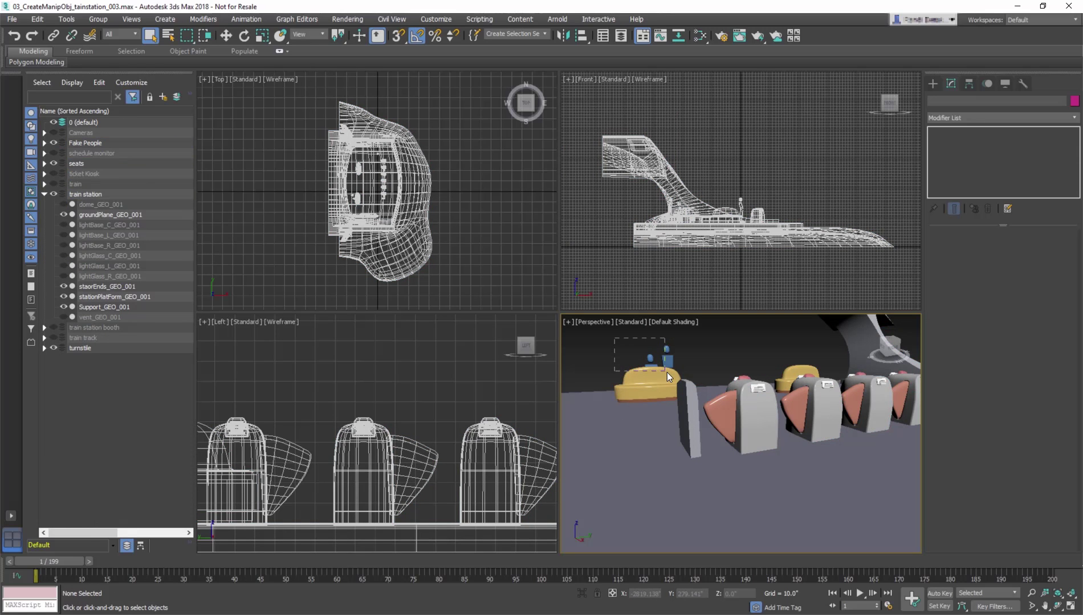
{"action": "left_click", "coordinate": [594, 347]}
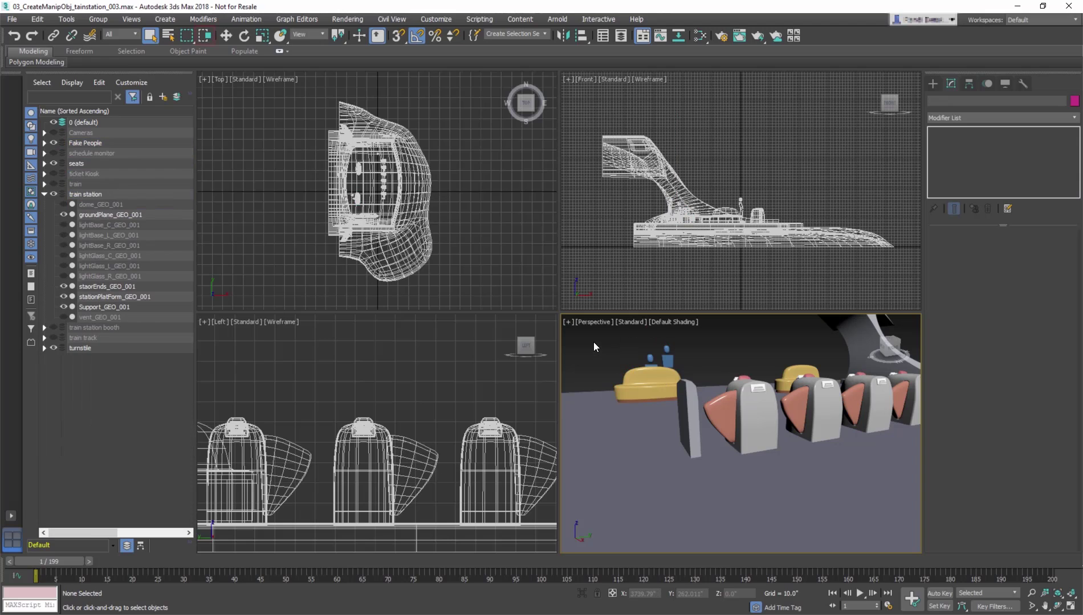
Switch to Window selection mode, select the two figures and their yellow seat by fully enclosing them, and clear the selection
{"action": "left_click", "coordinate": [205, 37]}
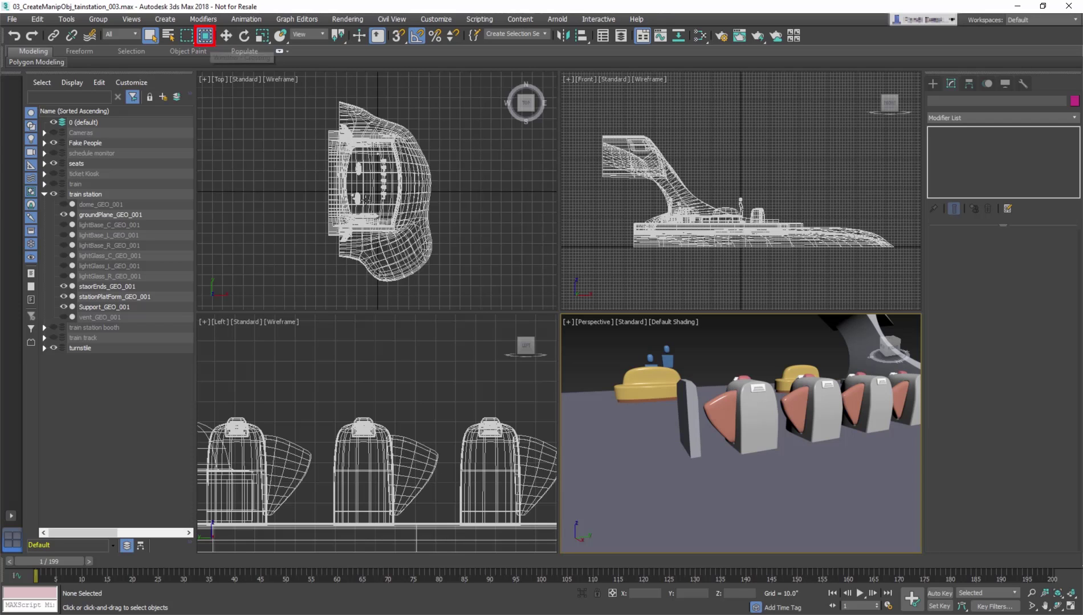
{"action": "left_click_drag", "start_coordinate": [629, 339], "coordinate": [676, 373]}
{"action": "left_click_drag", "start_coordinate": [599, 332], "coordinate": [703, 411]}
{"action": "left_click", "coordinate": [599, 333]}
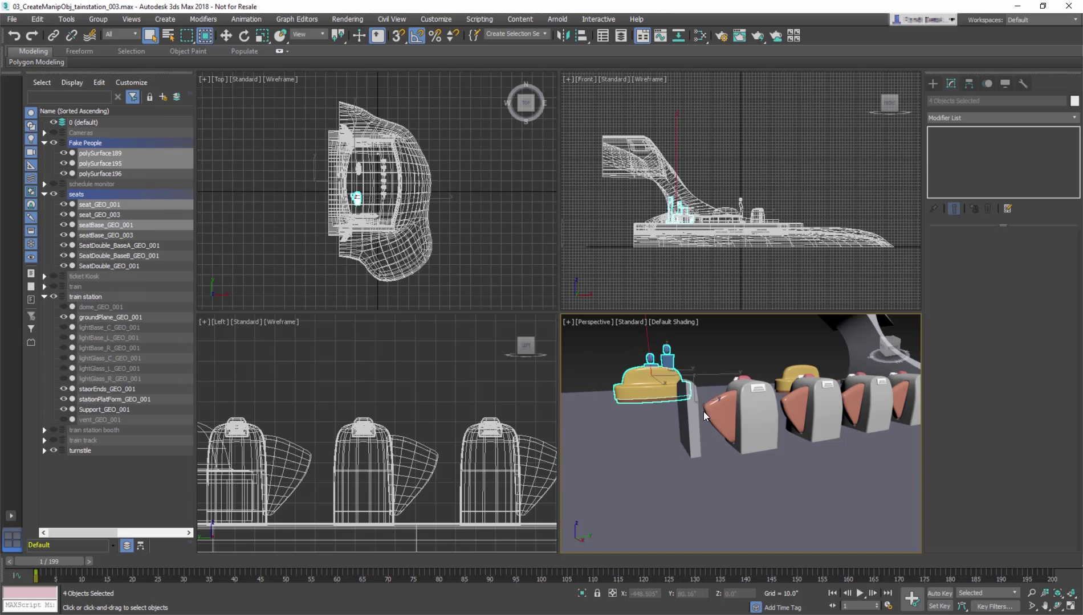
{"action": "left_click", "coordinate": [596, 348]}
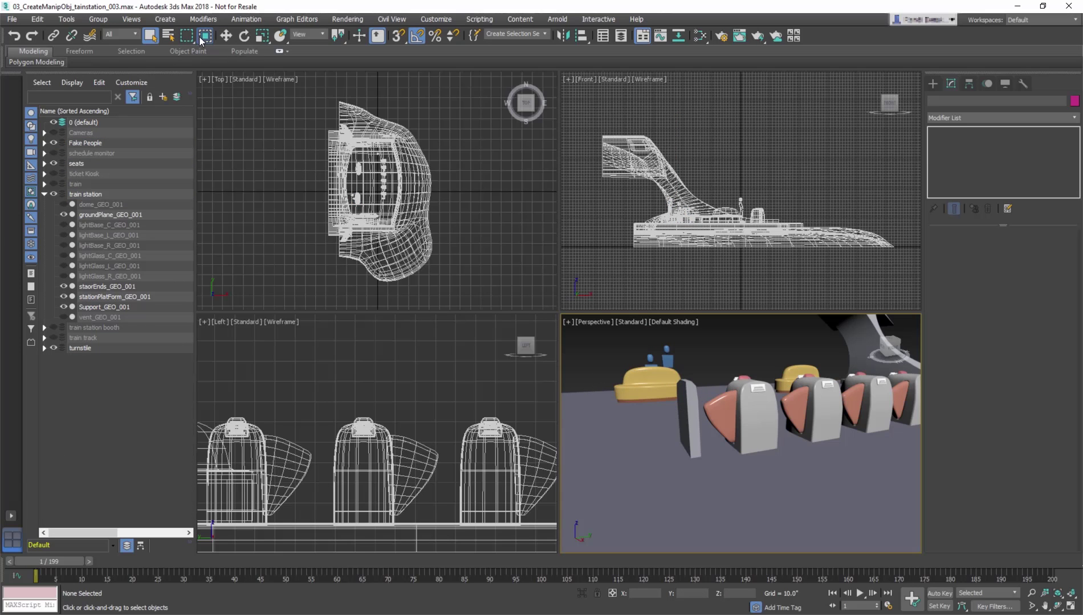
Set the selection region to circular and select the two figures and the yellow seat with it
{"action": "left_click", "coordinate": [191, 38]}
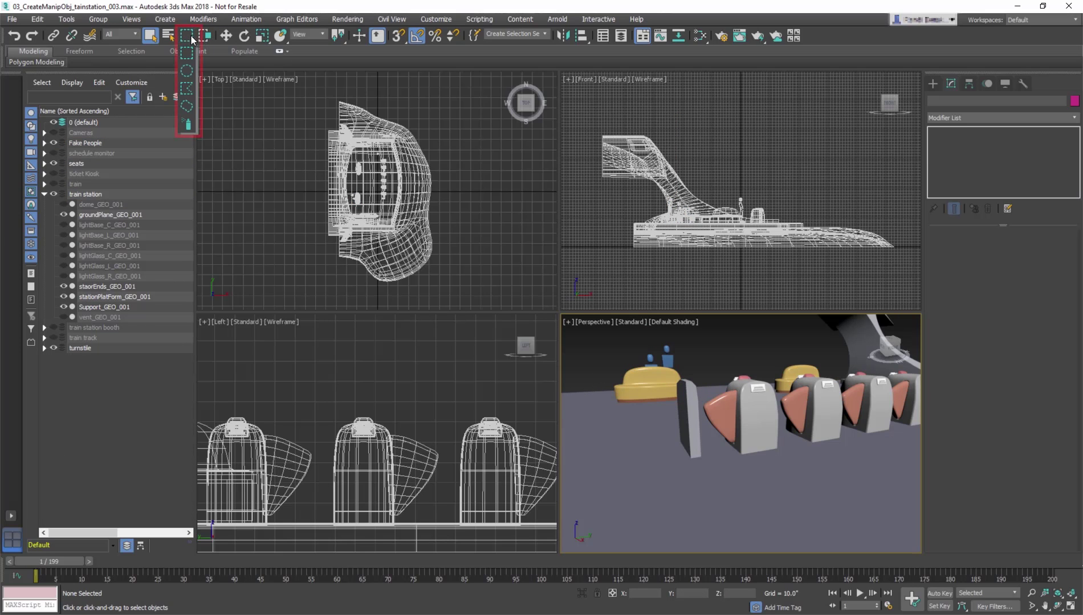
{"action": "left_click", "coordinate": [191, 71]}
{"action": "left_click_drag", "start_coordinate": [670, 366], "coordinate": [619, 364]}
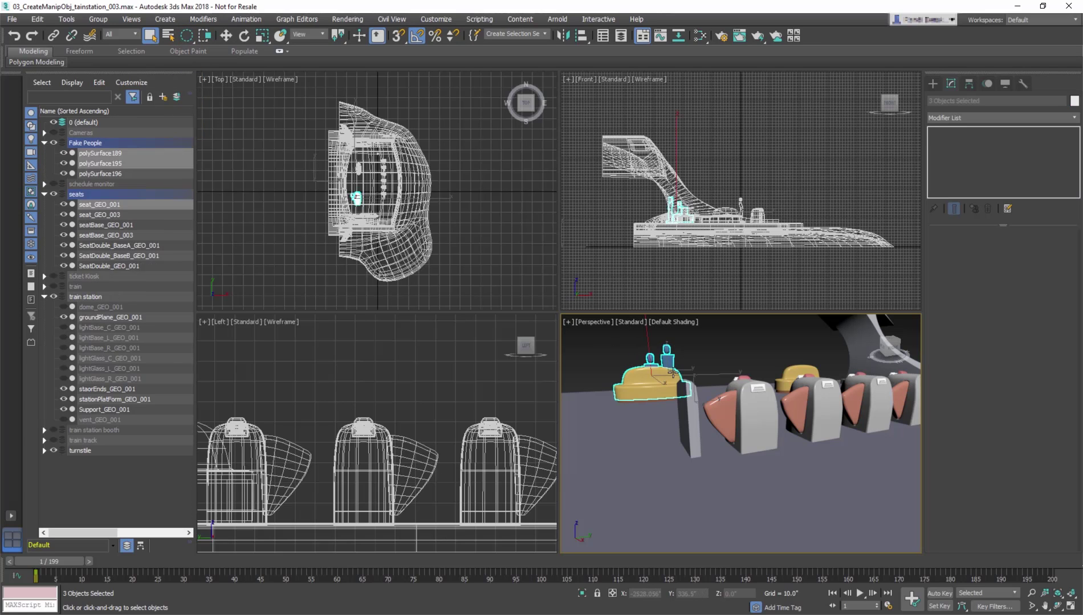
Set the selection region to fence and select the two figures and the yellow seat with a polygonal outline around them
{"action": "left_click_drag", "start_coordinate": [193, 40], "coordinate": [192, 98]}
{"action": "left_click_drag", "start_coordinate": [604, 359], "coordinate": [695, 334]}
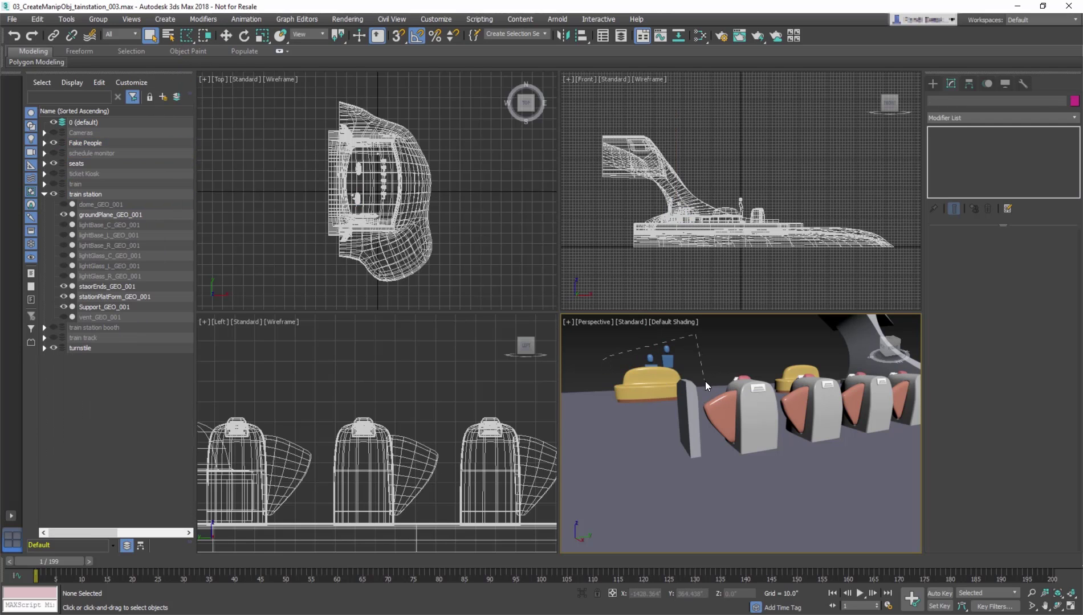
{"action": "left_click", "coordinate": [605, 359]}
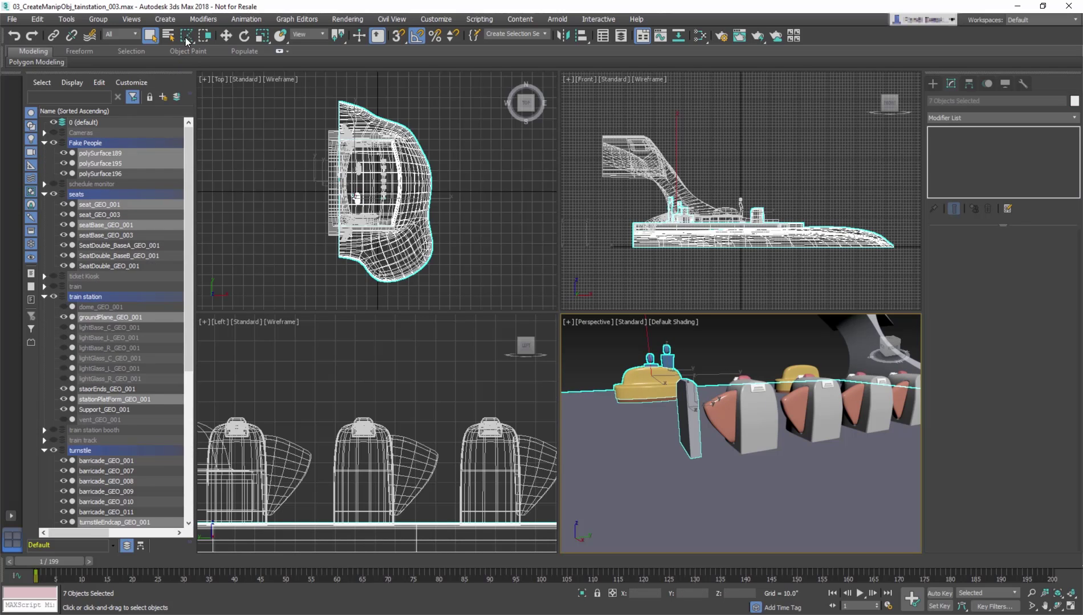
Switch to the lasso selection region, clear the selection, and select the figures, seats and nearest turnstiles with a freehand outline
{"action": "left_click_drag", "start_coordinate": [187, 36], "coordinate": [191, 55]}
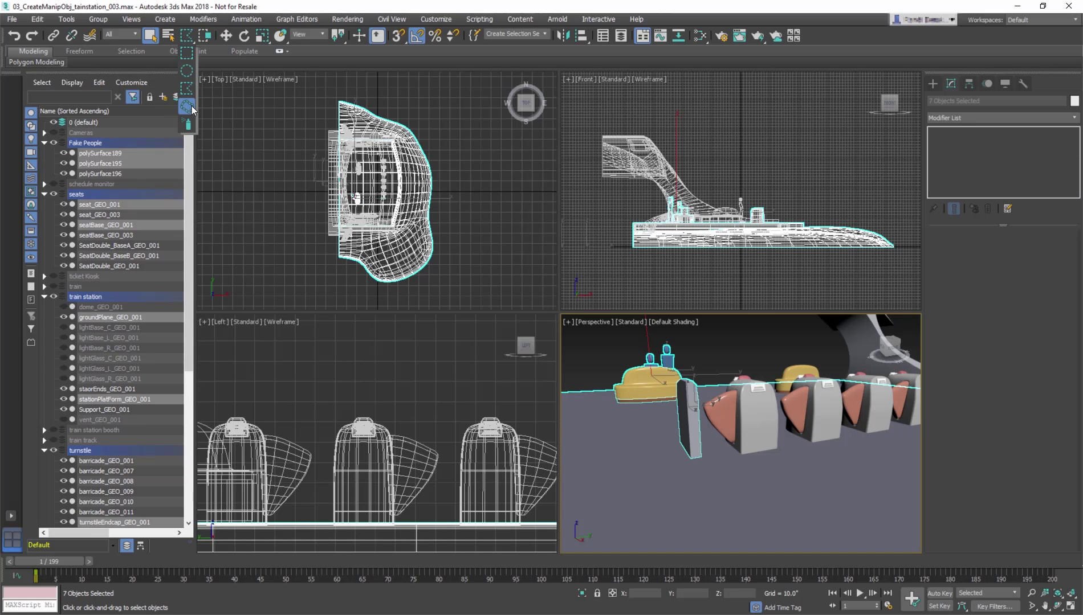
{"action": "left_click_drag", "start_coordinate": [191, 106], "coordinate": [191, 106]}
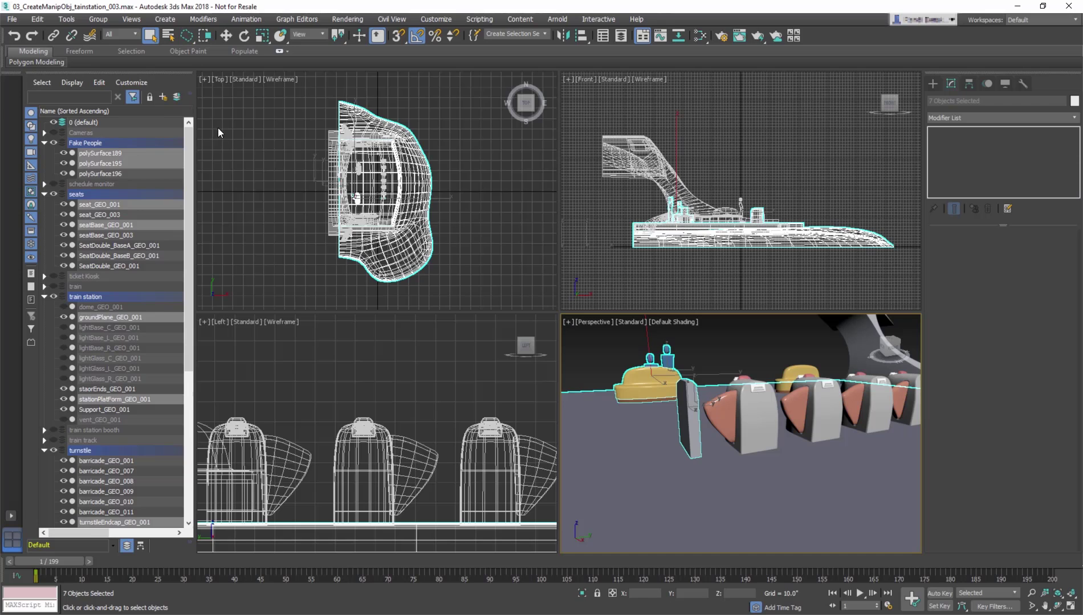
{"action": "left_click", "coordinate": [603, 370]}
{"action": "mouse_move", "coordinate": [642, 346]}
{"action": "left_mouse_down"}
{"action": "mouse_move", "coordinate": [740, 376]}
{"action": "mouse_move", "coordinate": [800, 376]}
{"action": "mouse_move", "coordinate": [796, 427]}
{"action": "mouse_move", "coordinate": [763, 500]}
{"action": "mouse_move", "coordinate": [611, 493]}
{"action": "left_mouse_up"}
{"action": "left_click_drag", "start_coordinate": [592, 362], "coordinate": [606, 341]}
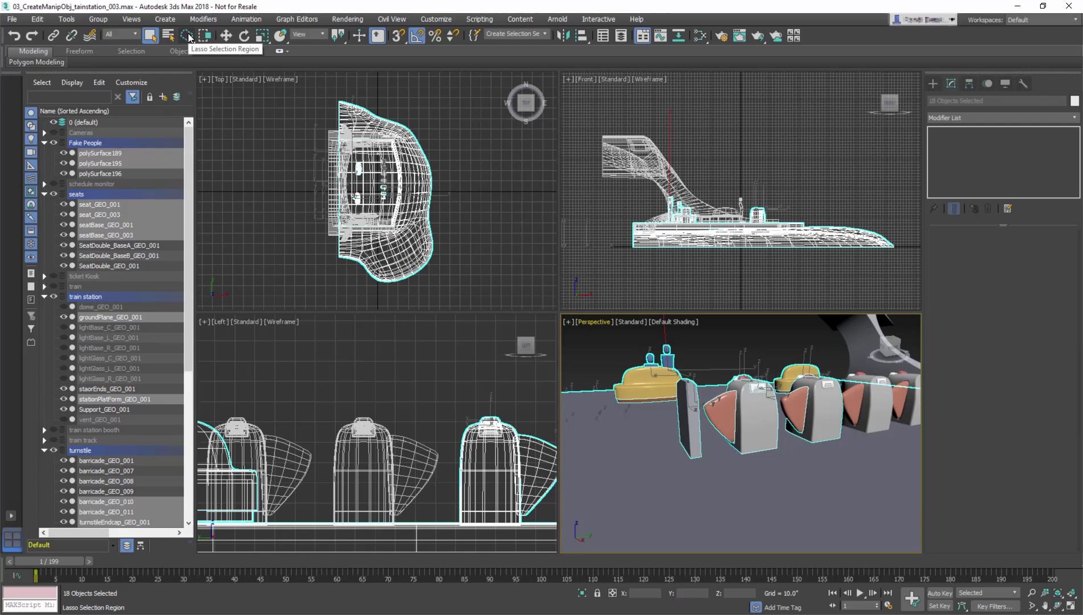
Switch to the paint selection region, clear the selection, and paint across the station in the Top viewport to select objects
{"action": "left_click_drag", "start_coordinate": [188, 36], "coordinate": [190, 132]}
{"action": "left_click", "coordinate": [465, 181]}
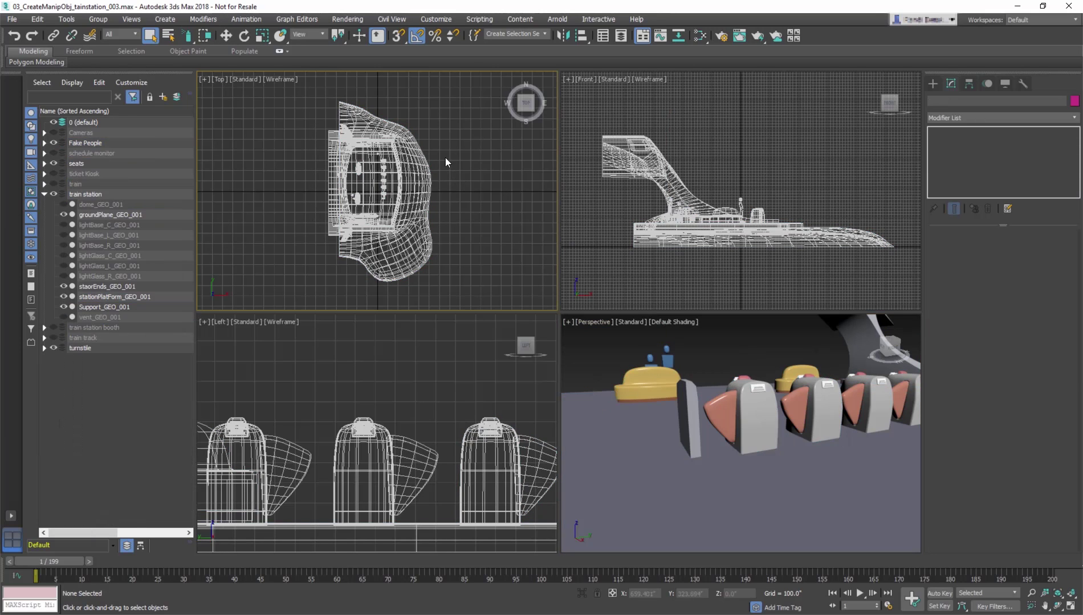
{"action": "mouse_move", "coordinate": [445, 162]}
{"action": "left_mouse_down"}
{"action": "mouse_move", "coordinate": [409, 181]}
{"action": "mouse_move", "coordinate": [404, 159]}
{"action": "mouse_move", "coordinate": [356, 148]}
{"action": "mouse_move", "coordinate": [334, 164]}
{"action": "left_mouse_up"}
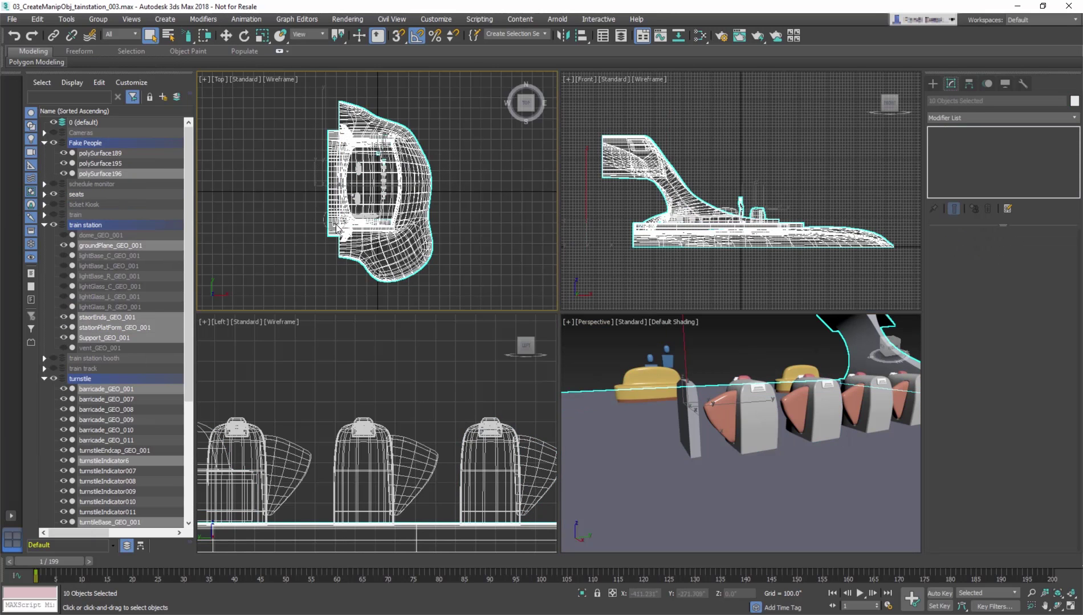
Paint-select the turnstiles, seats and support in the Perspective viewport, return to the rectangular region, and deselect everything
{"action": "left_click", "coordinate": [331, 355]}
{"action": "mouse_move", "coordinate": [735, 340]}
{"action": "left_mouse_down"}
{"action": "mouse_move", "coordinate": [753, 358]}
{"action": "mouse_move", "coordinate": [813, 370]}
{"action": "mouse_move", "coordinate": [830, 389]}
{"action": "mouse_move", "coordinate": [717, 424]}
{"action": "mouse_move", "coordinate": [593, 404]}
{"action": "mouse_move", "coordinate": [582, 372]}
{"action": "mouse_move", "coordinate": [690, 339]}
{"action": "mouse_move", "coordinate": [872, 325]}
{"action": "mouse_move", "coordinate": [894, 358]}
{"action": "left_mouse_up"}
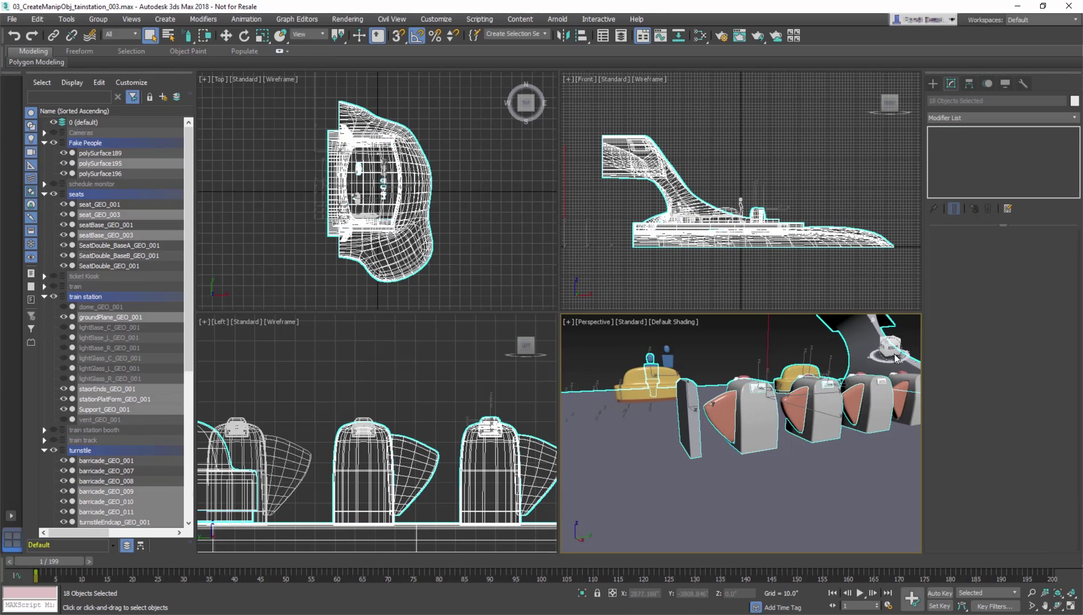
{"action": "left_click", "coordinate": [759, 356]}
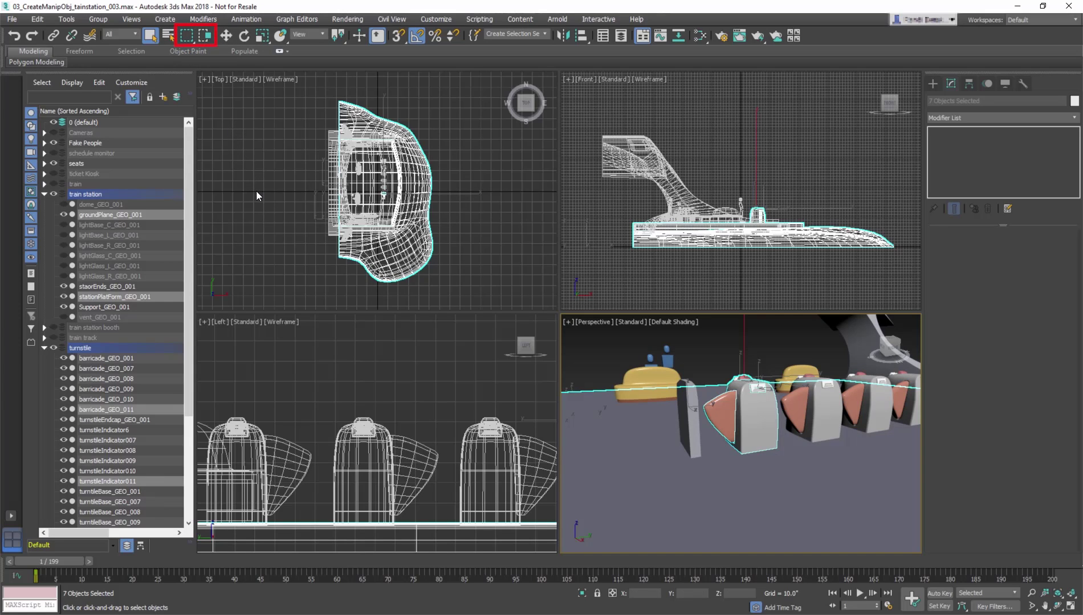
{"action": "left_click", "coordinate": [608, 360]}
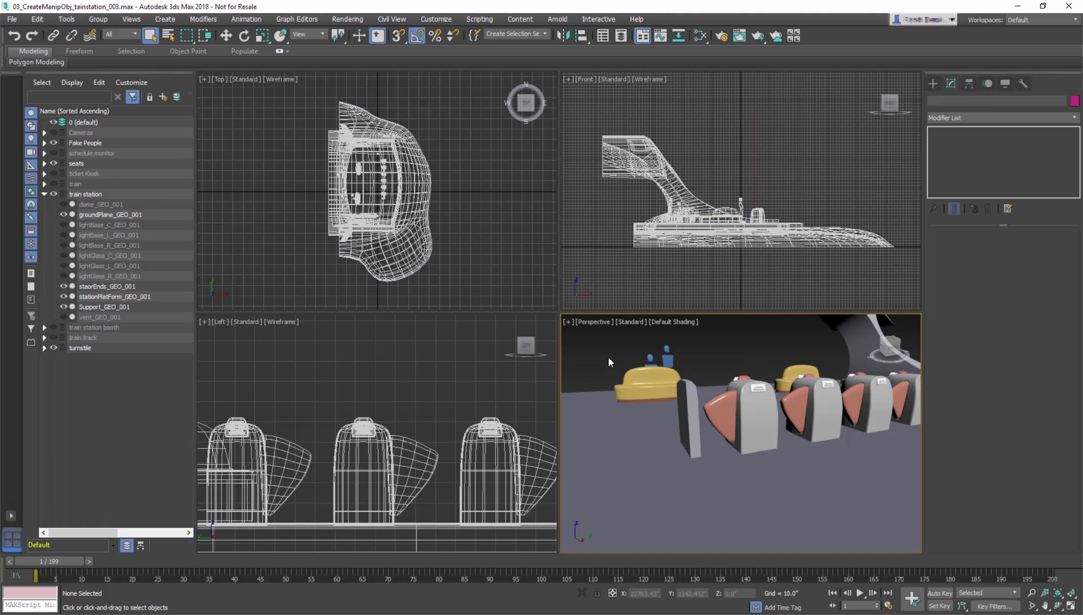
Add the figures, yellow seats and nearest turnstiles to the selection in the Perspective viewport, followed by the large station support
{"action": "left_click", "coordinate": [655, 384], "text": "ctrl"}
{"action": "left_click", "coordinate": [816, 395], "text": "ctrl"}
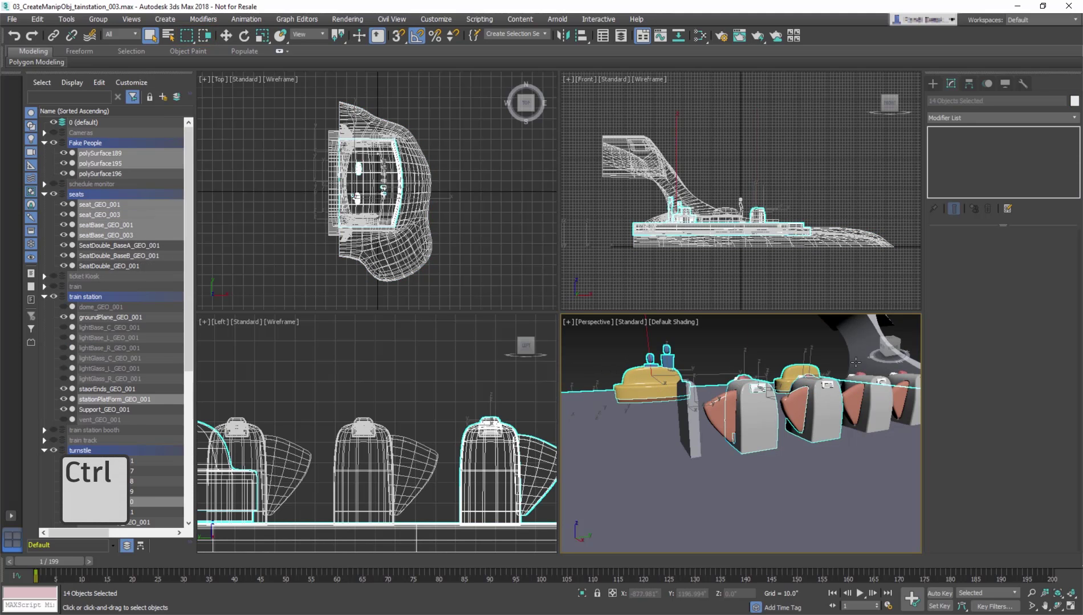
{"action": "left_click", "coordinate": [905, 337], "text": "ctrl"}
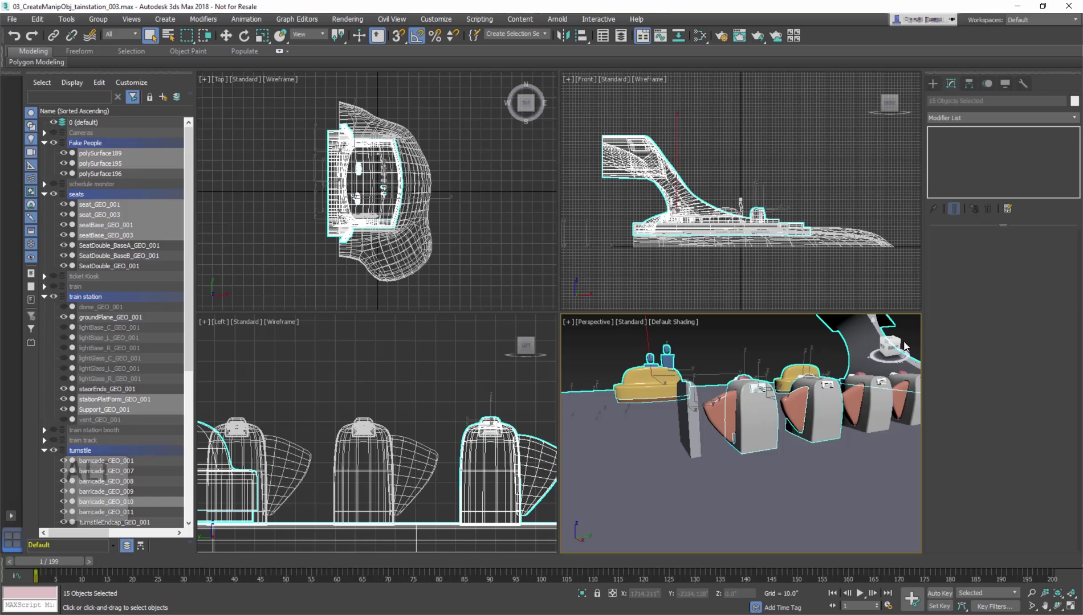
Remove the two figures, their yellow seat and the nearest turnstile's body from the selection, and deselect everything
{"action": "left_click", "coordinate": [665, 358], "text": "alt"}
{"action": "left_click", "coordinate": [624, 376], "text": "alt"}
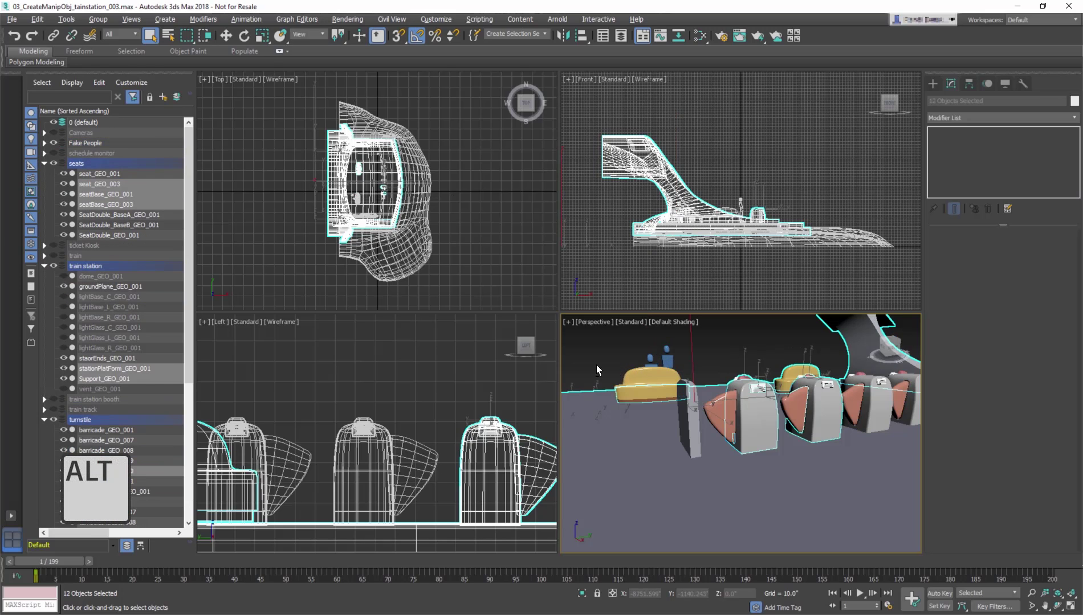
{"action": "left_click", "coordinate": [758, 427], "text": "alt"}
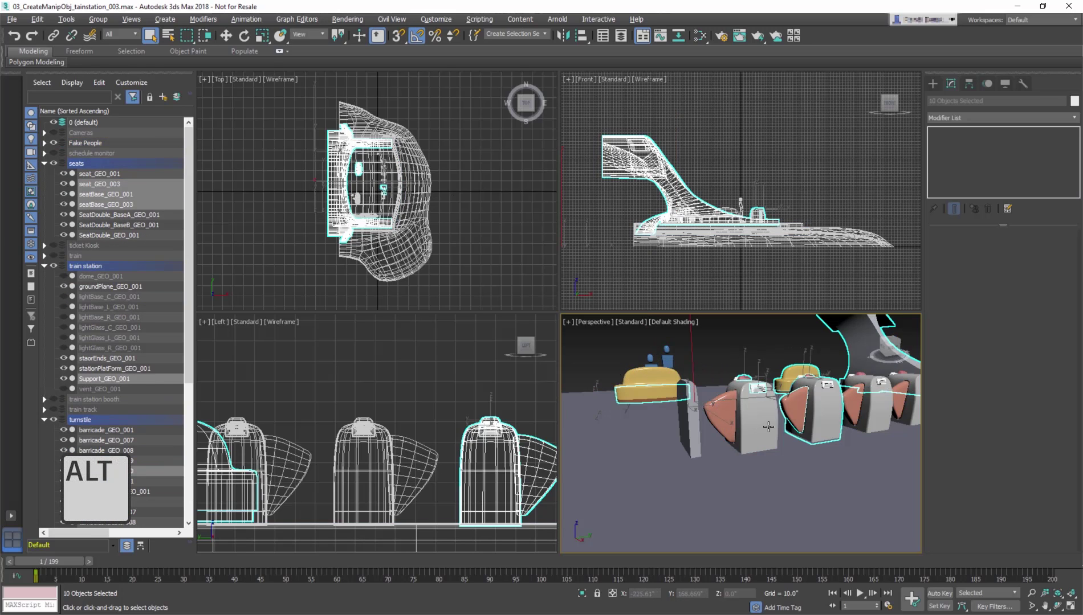
{"action": "left_click", "coordinate": [711, 357]}
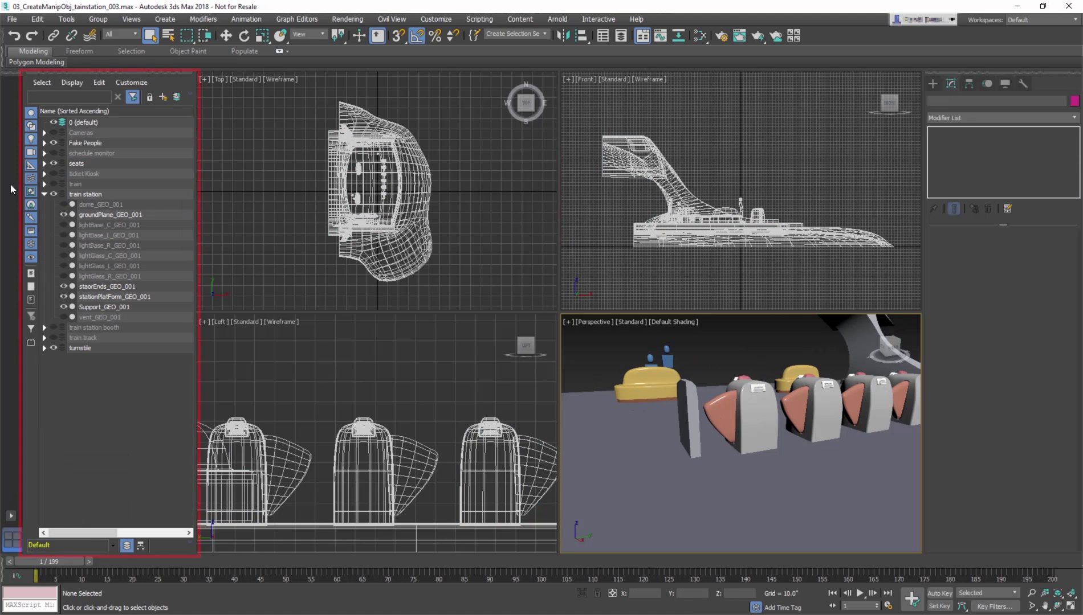
Collapse the train station layer, expand the seats layer, and select seat_GEO_001 by name in the Scene Explorer
{"action": "left_click", "coordinate": [44, 194]}
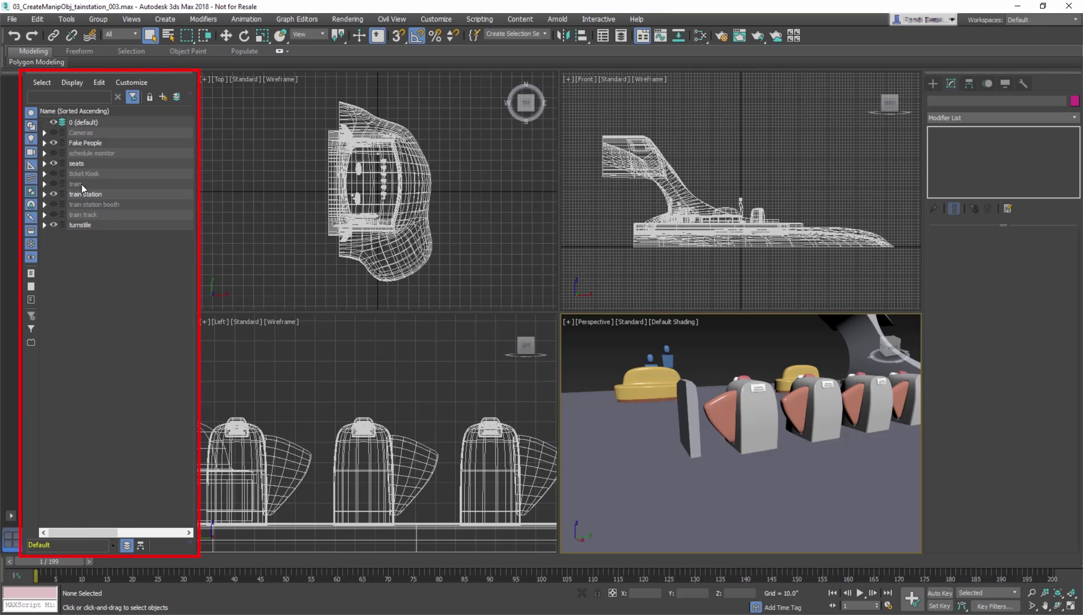
{"action": "left_click", "coordinate": [81, 194]}
{"action": "left_click", "coordinate": [76, 164]}
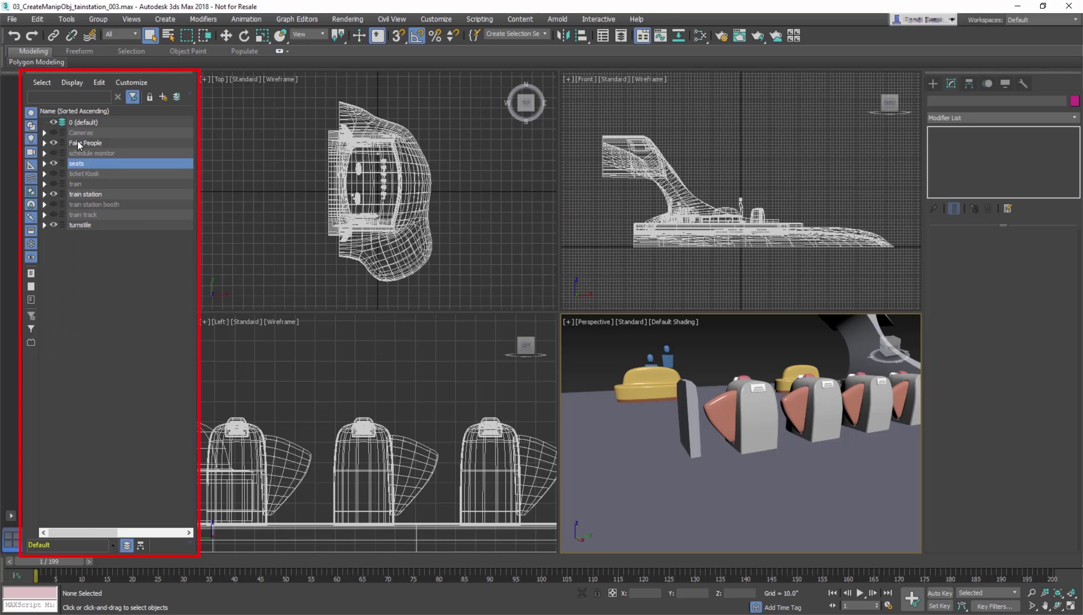
{"action": "left_click", "coordinate": [78, 143]}
{"action": "left_click", "coordinate": [76, 164]}
{"action": "left_click", "coordinate": [44, 164]}
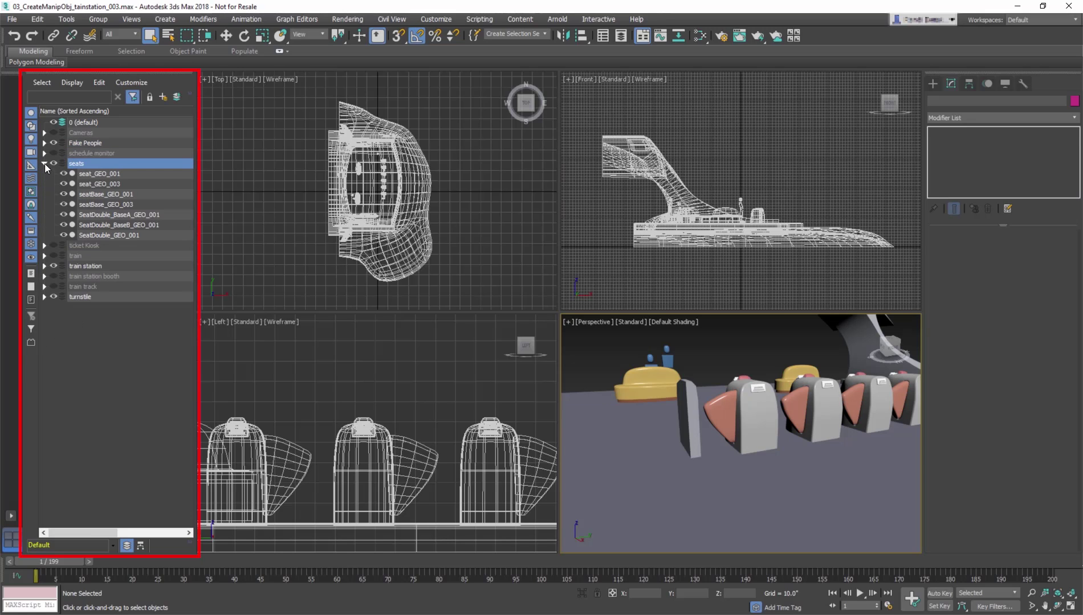
{"action": "left_click", "coordinate": [89, 174]}
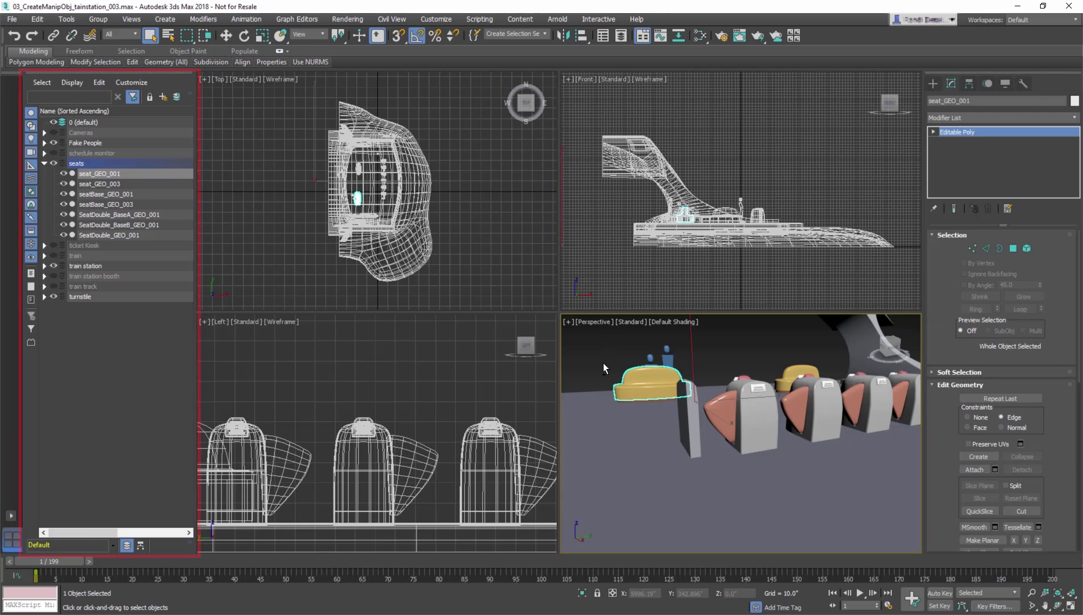
Select seat_GEO_003, seatBase_GEO_001 and SeatDouble_BaseA_GEO_001 one after another by name, checking each in the Perspective viewport
{"action": "middle_click_drag", "start_coordinate": [718, 410], "coordinate": [849, 453], "text": "alt"}
{"action": "left_click", "coordinate": [96, 184]}
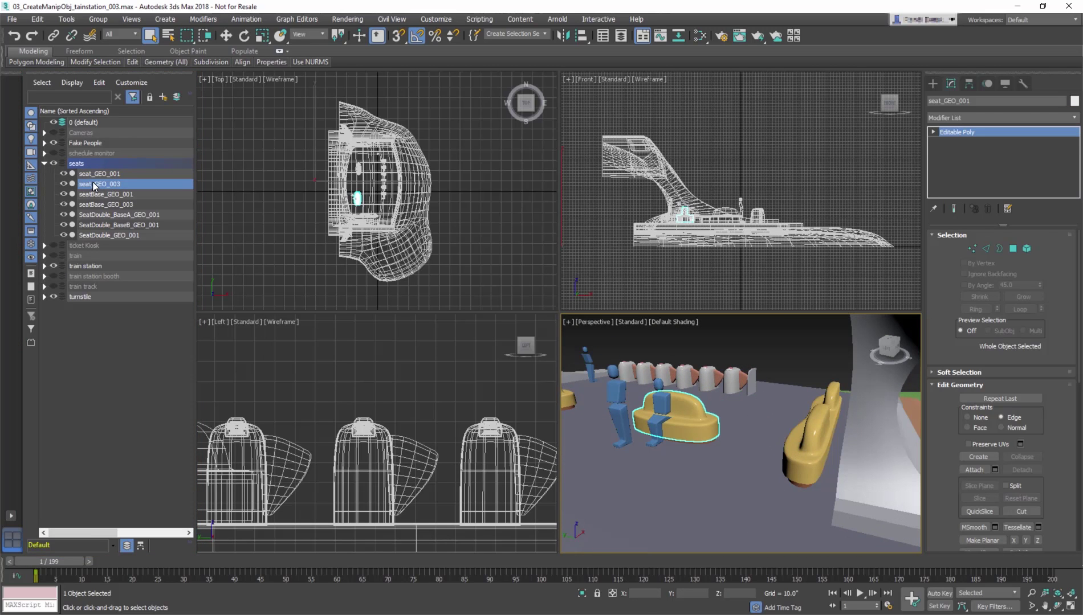
{"action": "left_click", "coordinate": [93, 195]}
{"action": "left_click", "coordinate": [96, 215]}
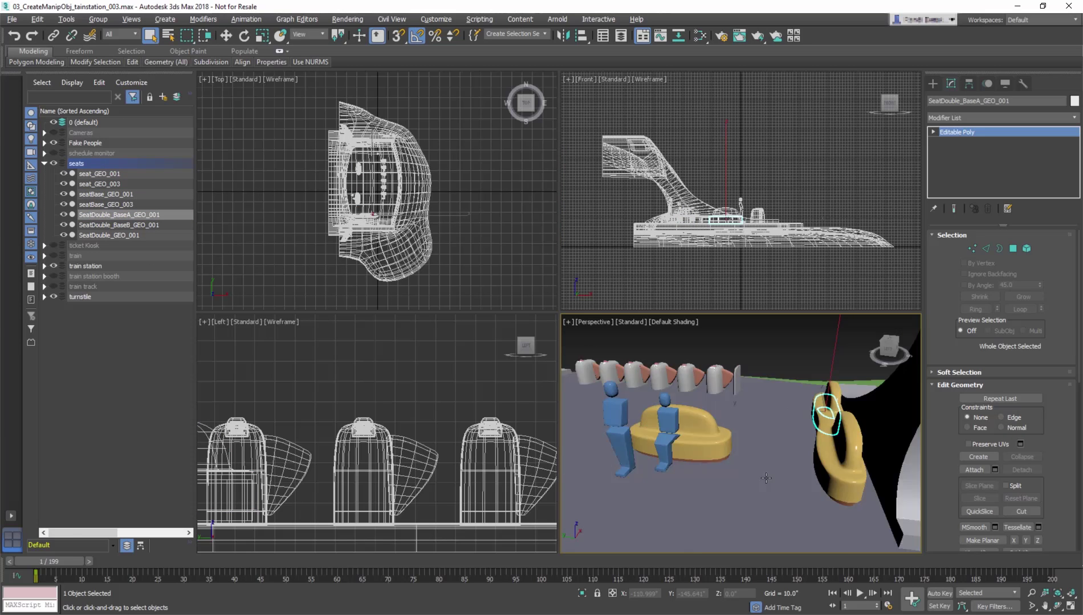
{"action": "middle_click_drag", "start_coordinate": [766, 478], "coordinate": [712, 473], "text": "alt"}
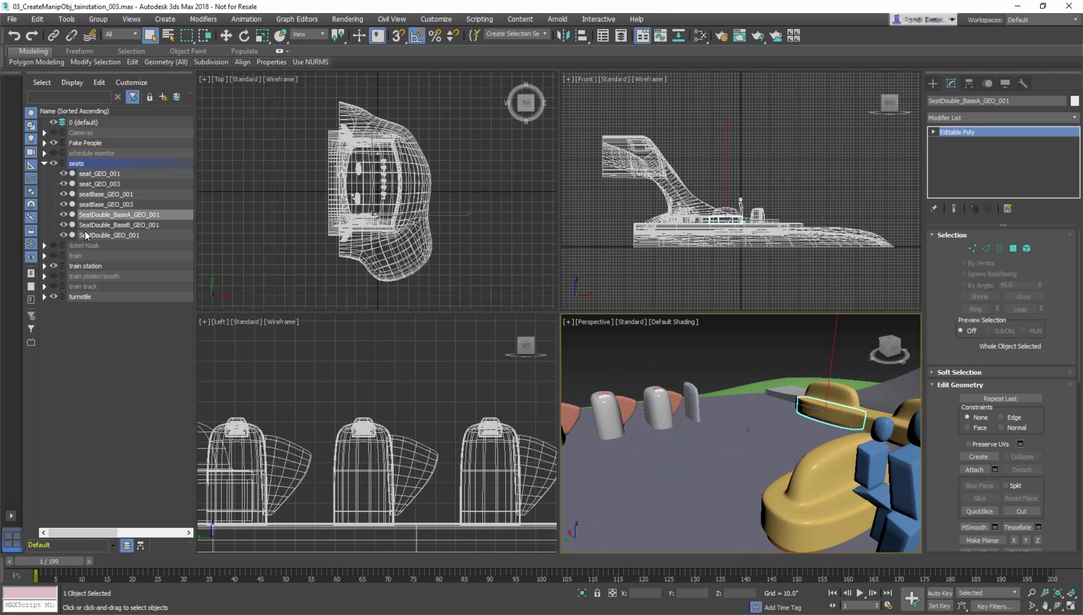
Select the four list entries from SeatDouble_GEO_001 up to seatBase_GEO_003, and replace that selection by highlighting the Cameras and Fake People layers
{"action": "left_click_drag", "start_coordinate": [85, 236], "coordinate": [99, 206], "text": "ctrl"}
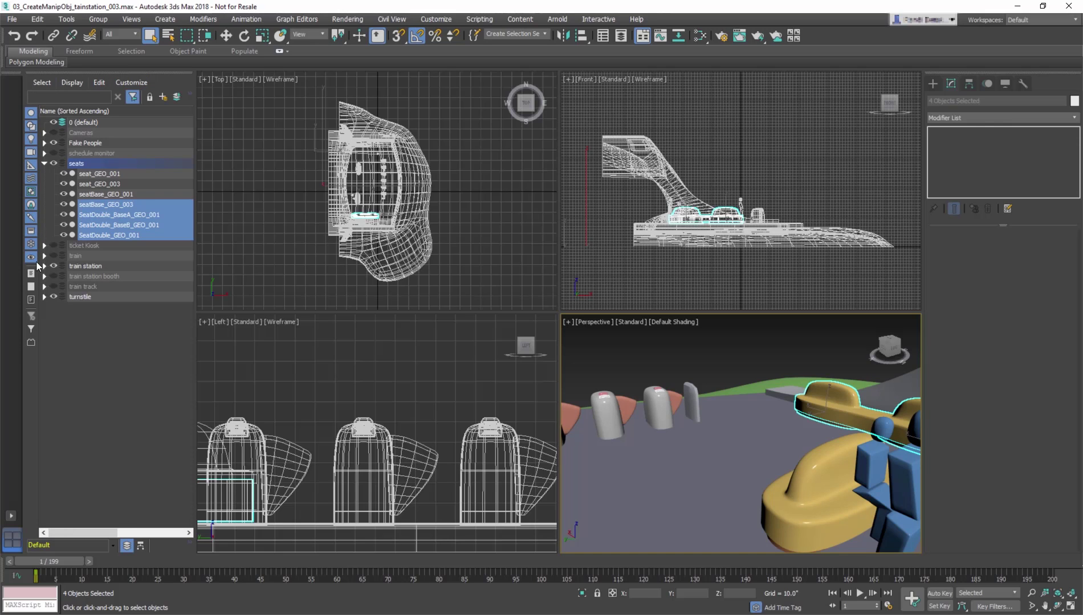
{"action": "left_click", "coordinate": [101, 121]}
{"action": "left_click", "coordinate": [108, 133]}
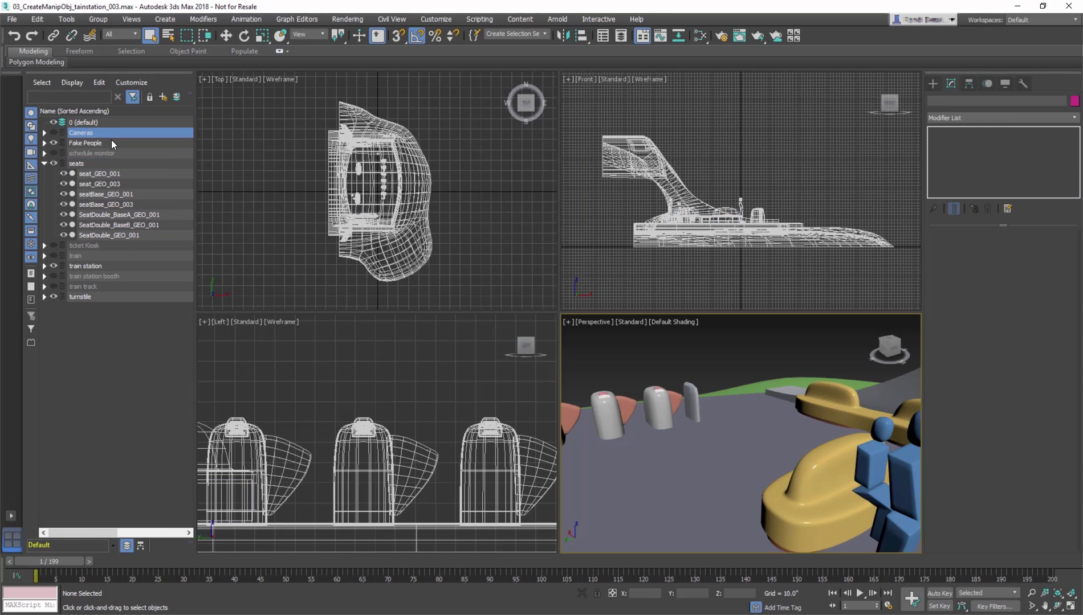
{"action": "left_click", "coordinate": [112, 144]}
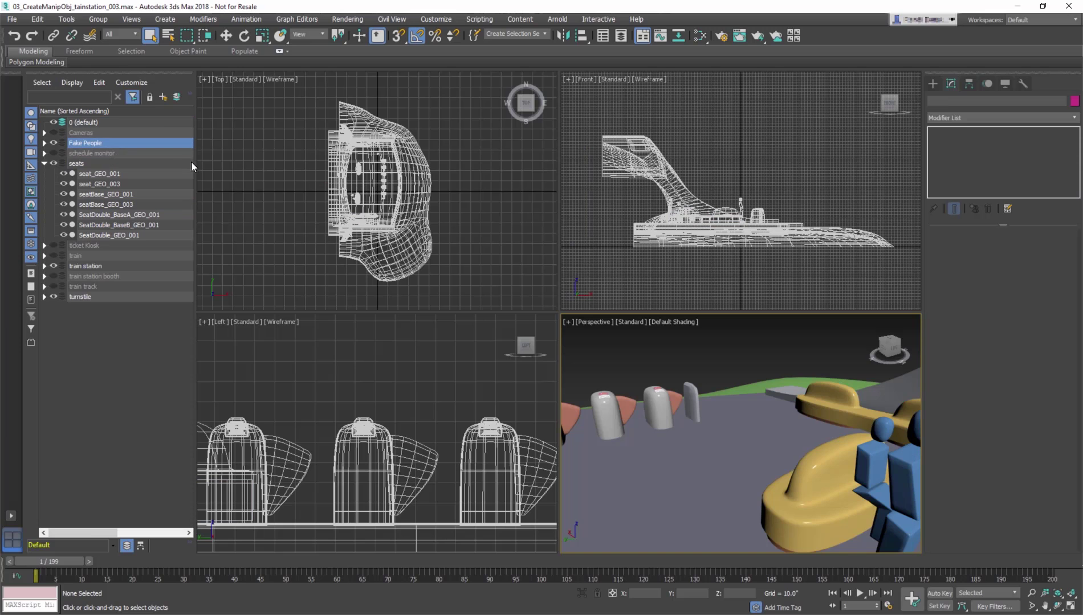
Widen the Scene Explorer and select seat_GEO_001, followed by groundPlane_GEO_001 in the train station layer
{"action": "left_click_drag", "start_coordinate": [194, 163], "coordinate": [290, 163]}
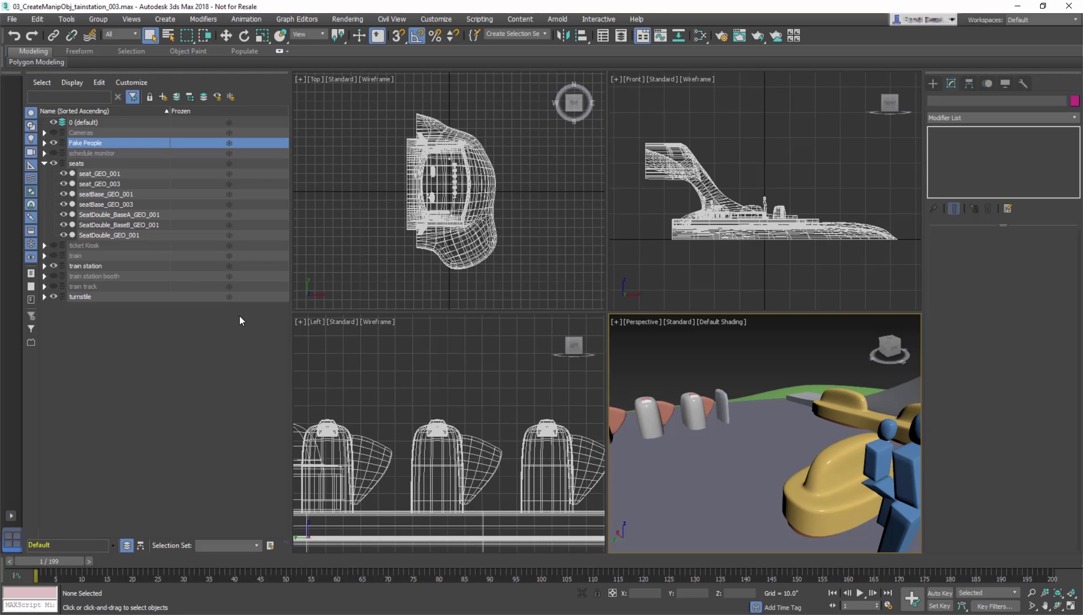
{"action": "left_click", "coordinate": [85, 175]}
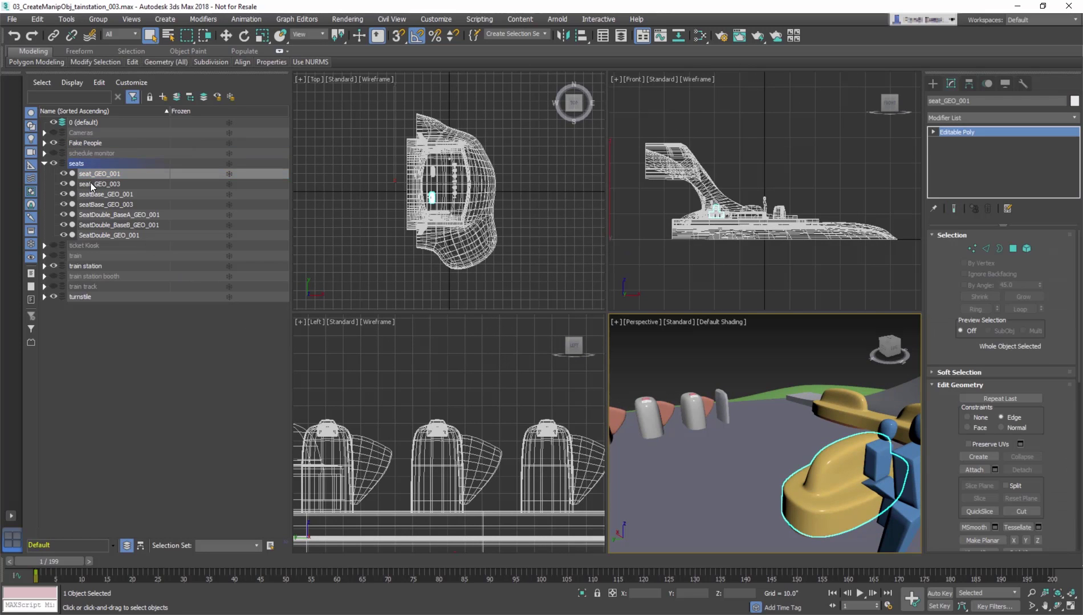
{"action": "left_click", "coordinate": [44, 266]}
{"action": "left_click", "coordinate": [118, 286]}
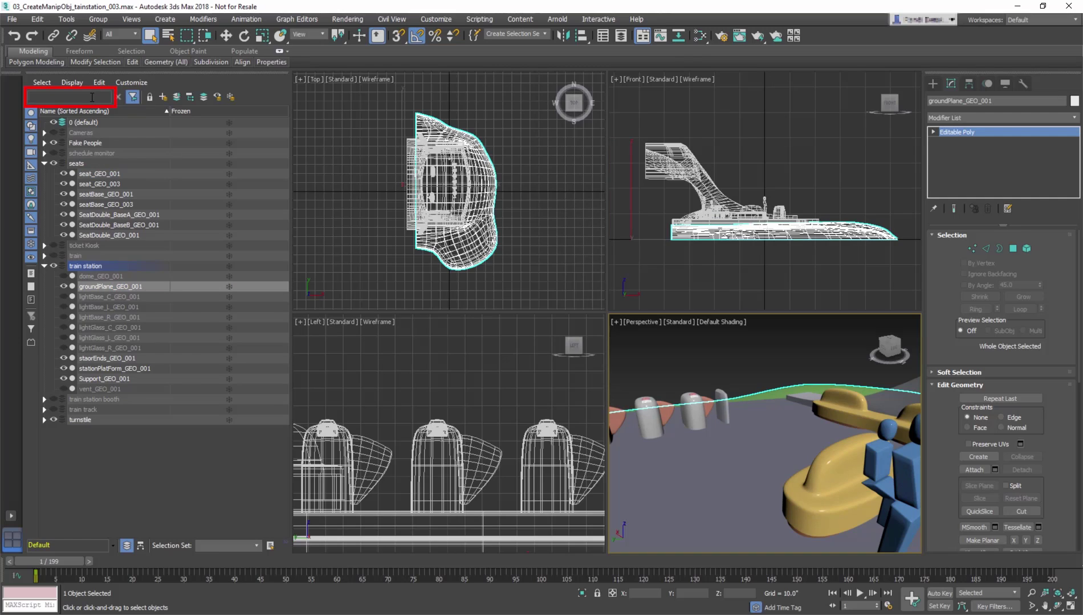
Filter the Scene Explorer by "seat" and select individual entries from seat_GEO_001 down to SeatDouble_BaseA_GEO_001 in turn
{"action": "left_click", "coordinate": [91, 96]}
{"action": "type", "text": "seat"}
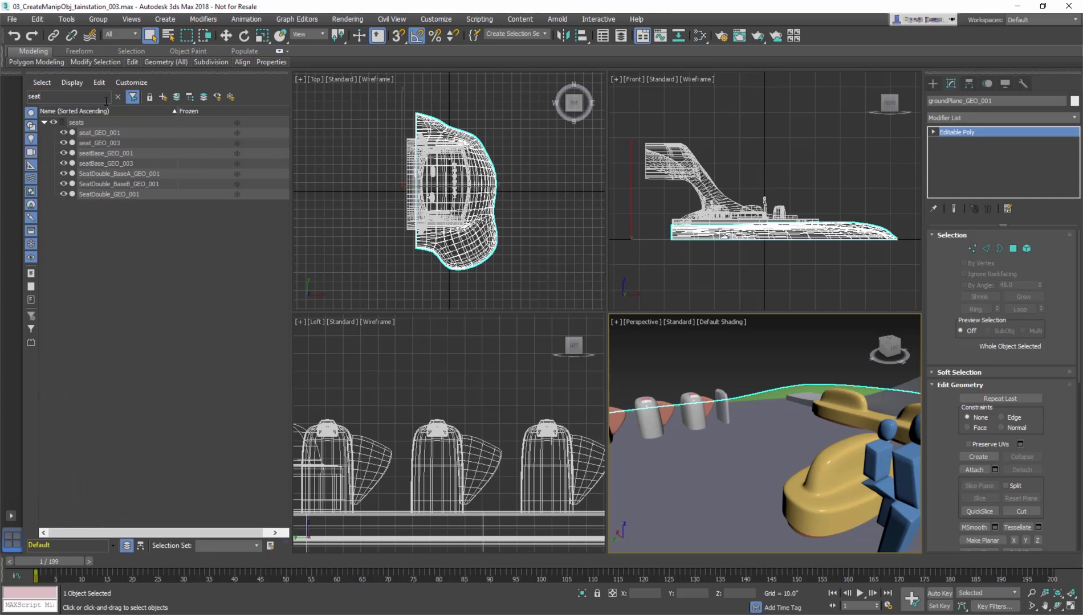
{"action": "left_click", "coordinate": [88, 132]}
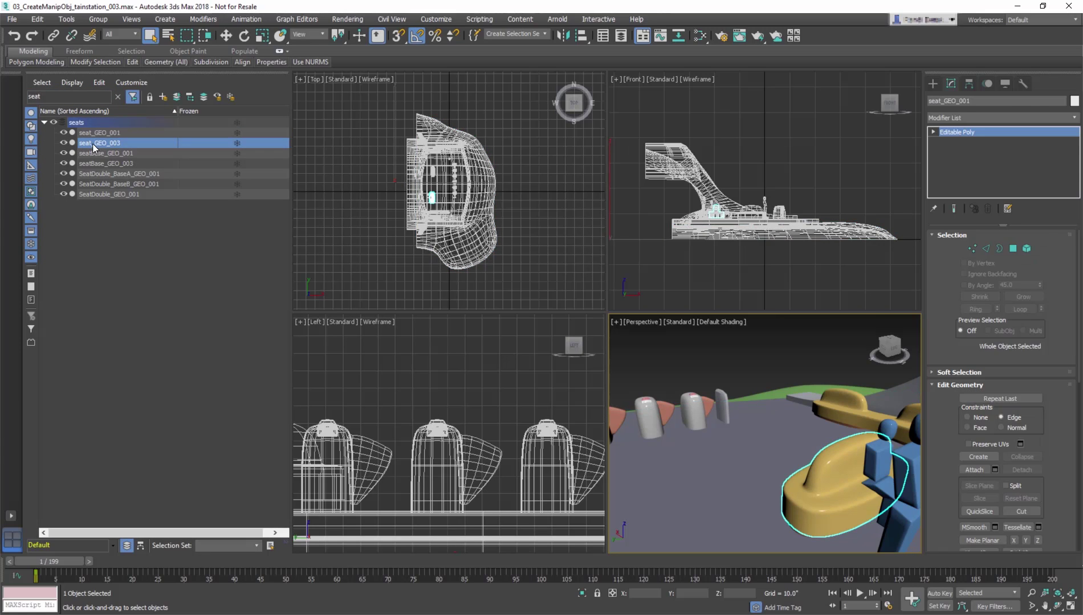
{"action": "left_click", "coordinate": [98, 156]}
{"action": "left_click", "coordinate": [106, 164]}
{"action": "left_click", "coordinate": [111, 174]}
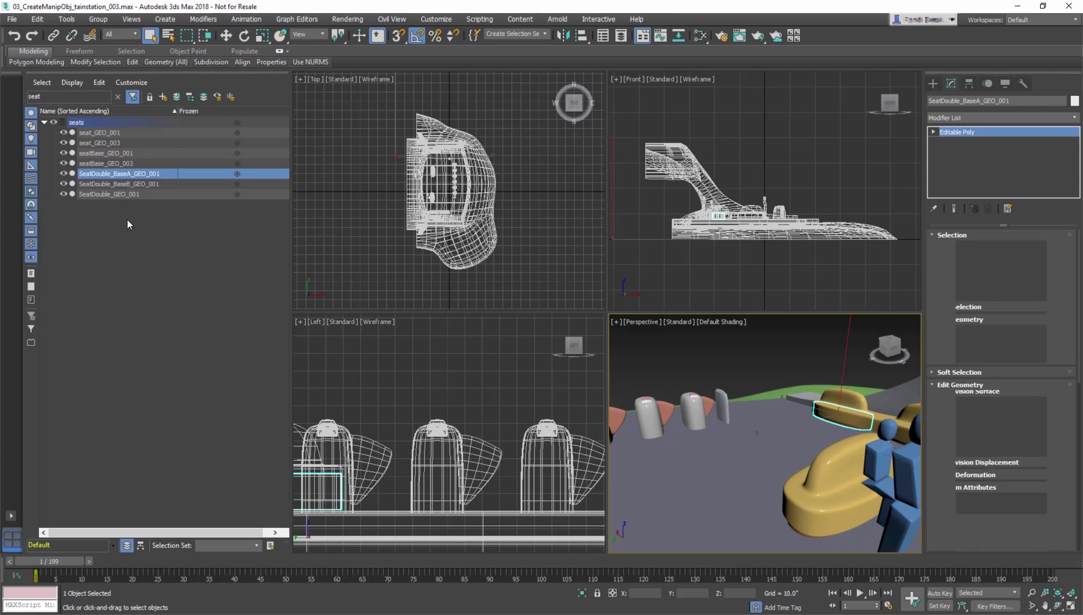
Select all seven filtered seat objects, from seat_GEO_001 to SeatDouble_GEO_001, and save them as a selection set named "seat"
{"action": "left_click", "coordinate": [114, 136]}
{"action": "left_click", "coordinate": [150, 194], "text": "ctrl"}
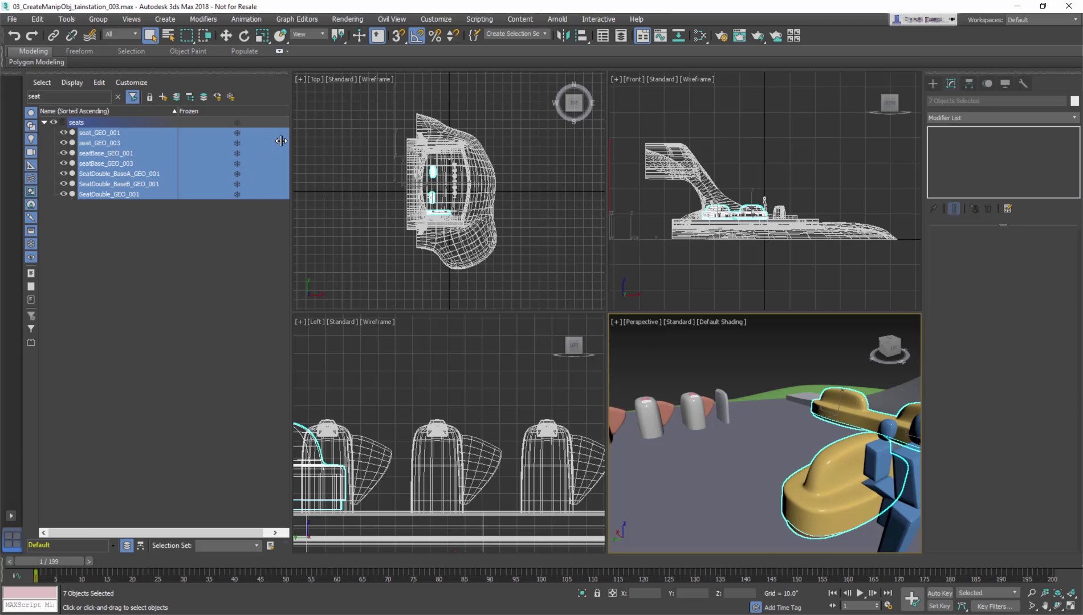
{"action": "left_click_drag", "start_coordinate": [291, 139], "coordinate": [209, 140]}
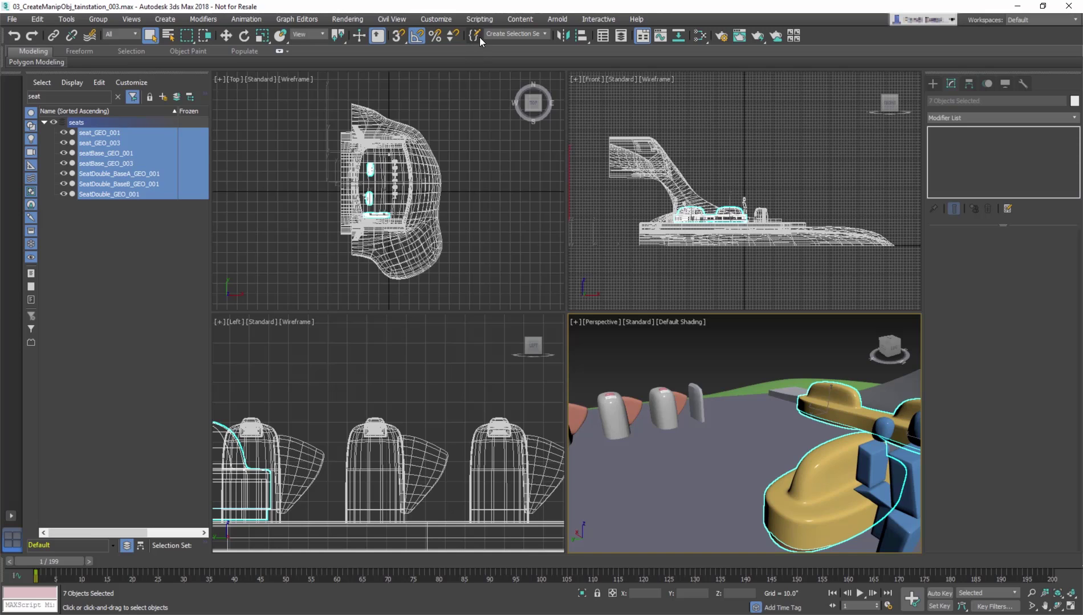
{"action": "left_click", "coordinate": [514, 36]}
{"action": "type", "text": "sea"}
Frame the selected seats in the Perspective viewport, view them from the turnstile side, and deselect everything
{"action": "key", "text": "z"}
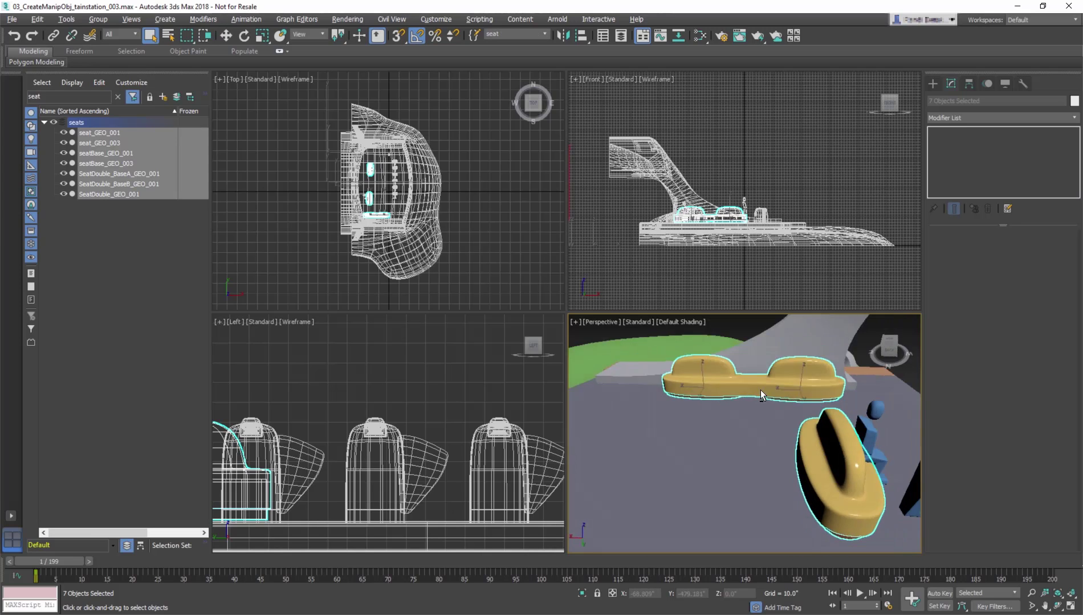
{"action": "middle_click_drag", "start_coordinate": [760, 390], "coordinate": [750, 342], "text": "alt"}
{"action": "left_click", "coordinate": [749, 342]}
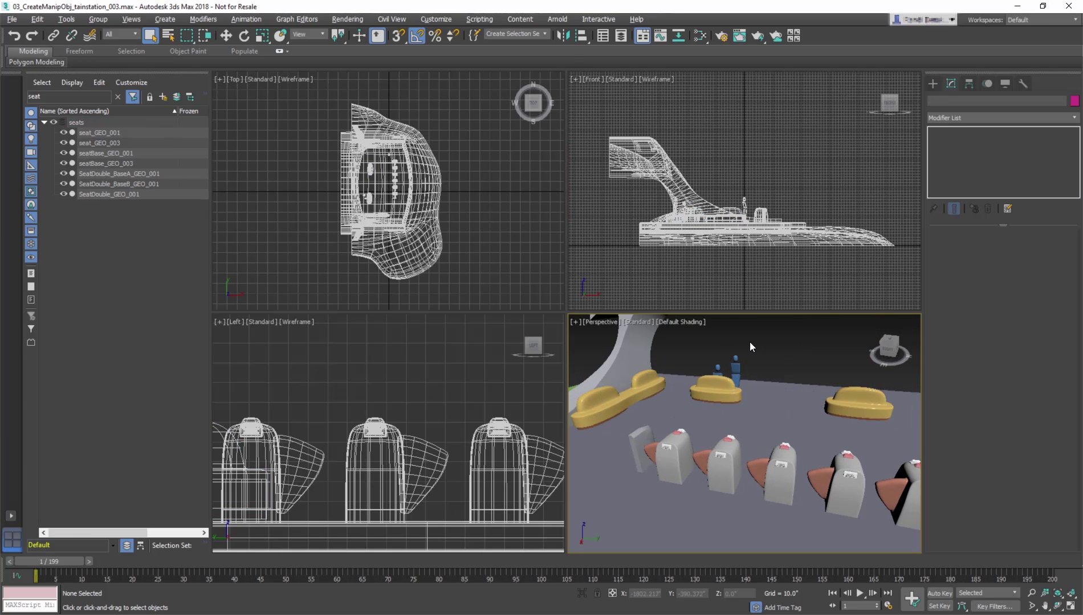
Recall the "seat" selection set from the main named selection sets, and clear the "seat" filter from the Scene Explorer
{"action": "left_click", "coordinate": [542, 33]}
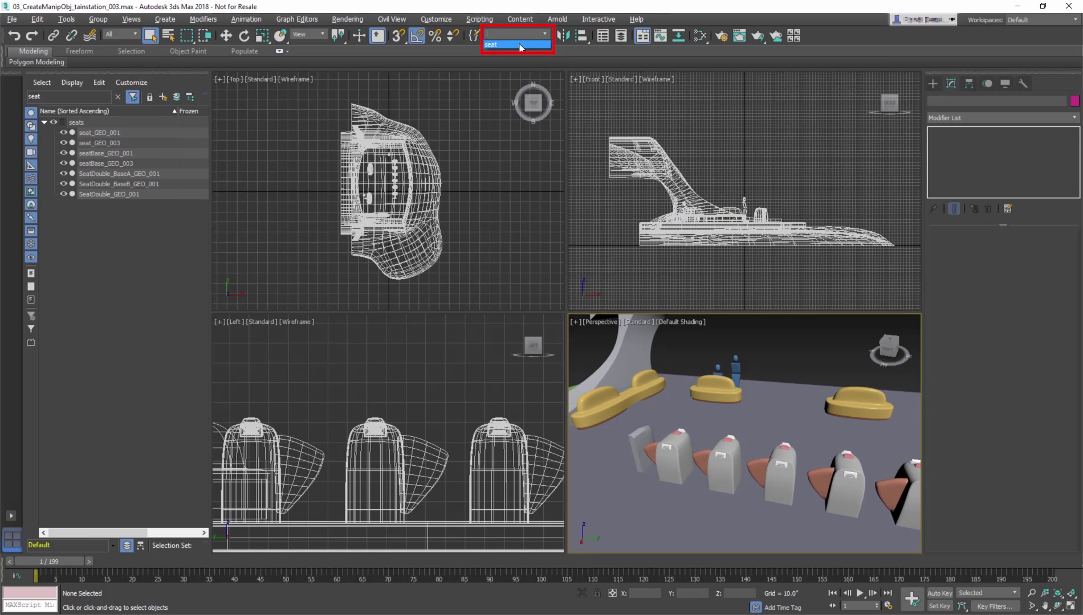
{"action": "left_click", "coordinate": [517, 45]}
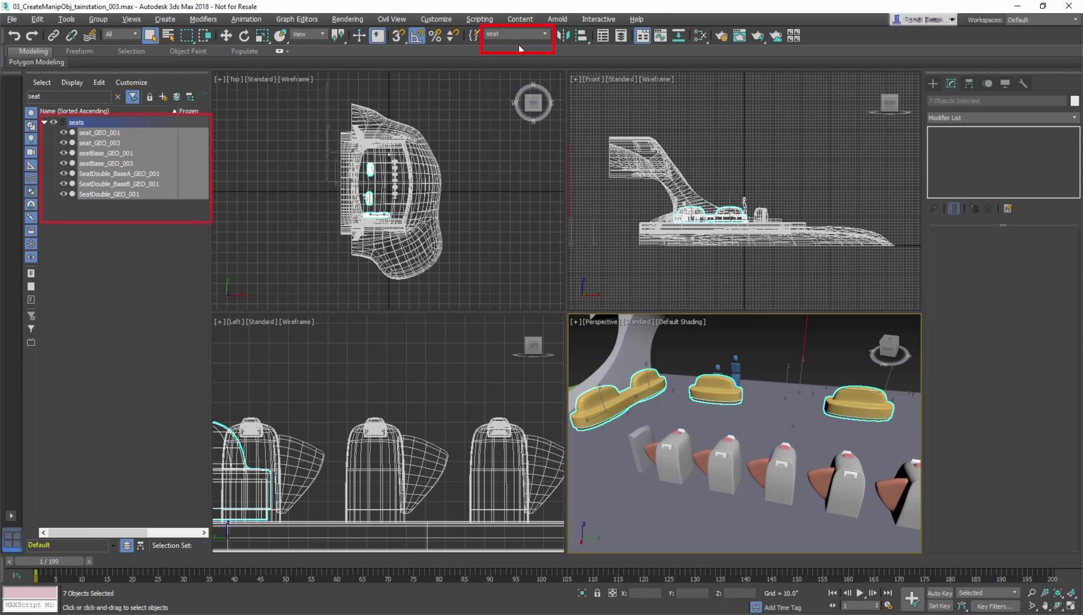
{"action": "left_click", "coordinate": [119, 97]}
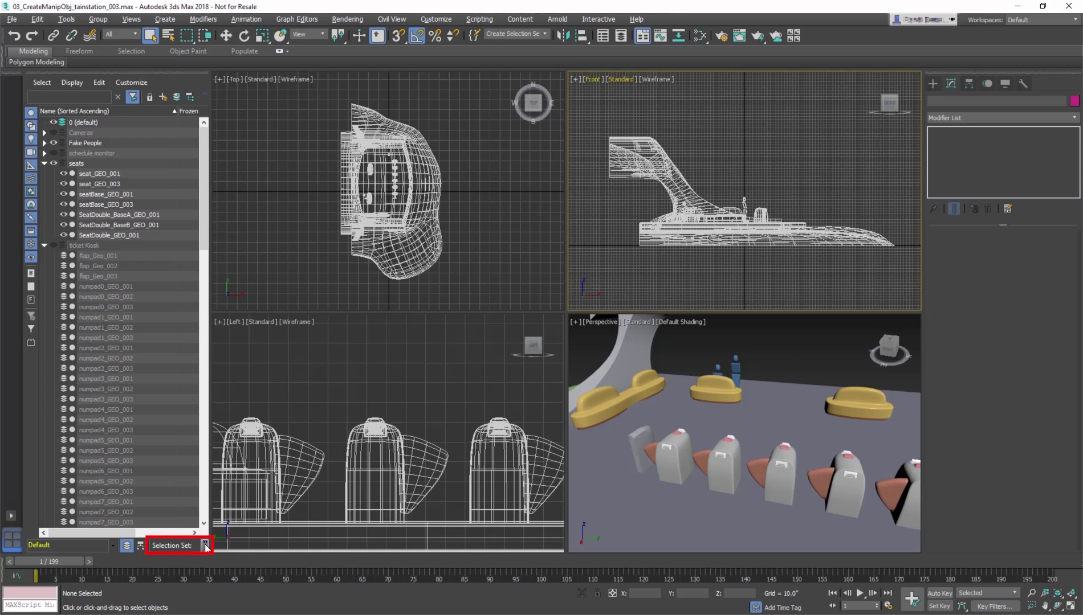
Select the seat objects by choosing the "seat" set through the Scene Explorer's own selection set controls
{"action": "left_click", "coordinate": [205, 546]}
{"action": "left_click", "coordinate": [159, 515]}
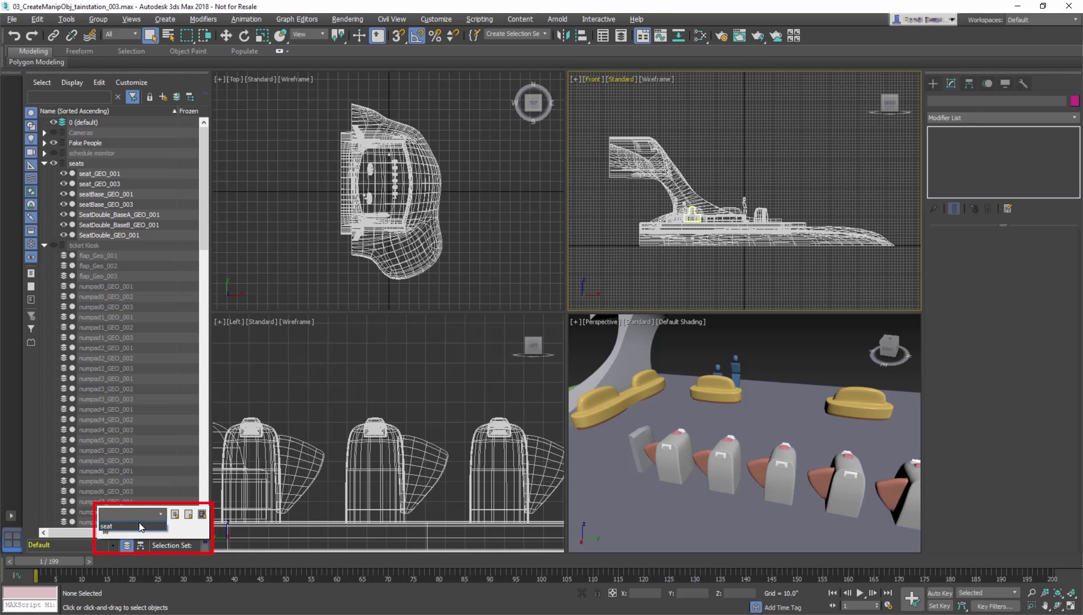
{"action": "left_click", "coordinate": [141, 528]}
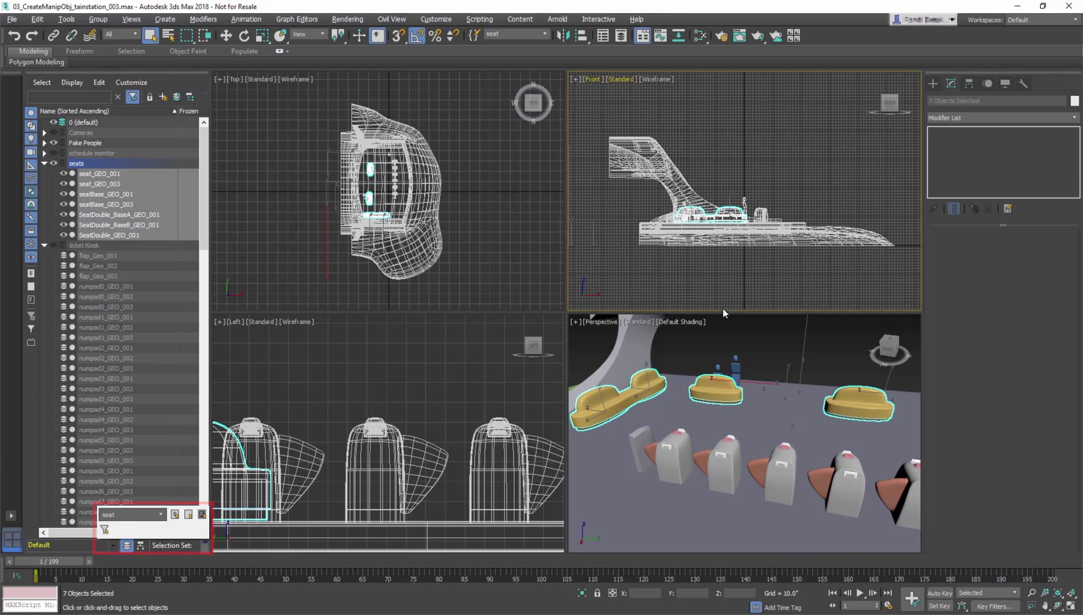
Deselect everything in the Perspective viewport and reselect the seats with the main "seat" named selection set
{"action": "left_click", "coordinate": [741, 337]}
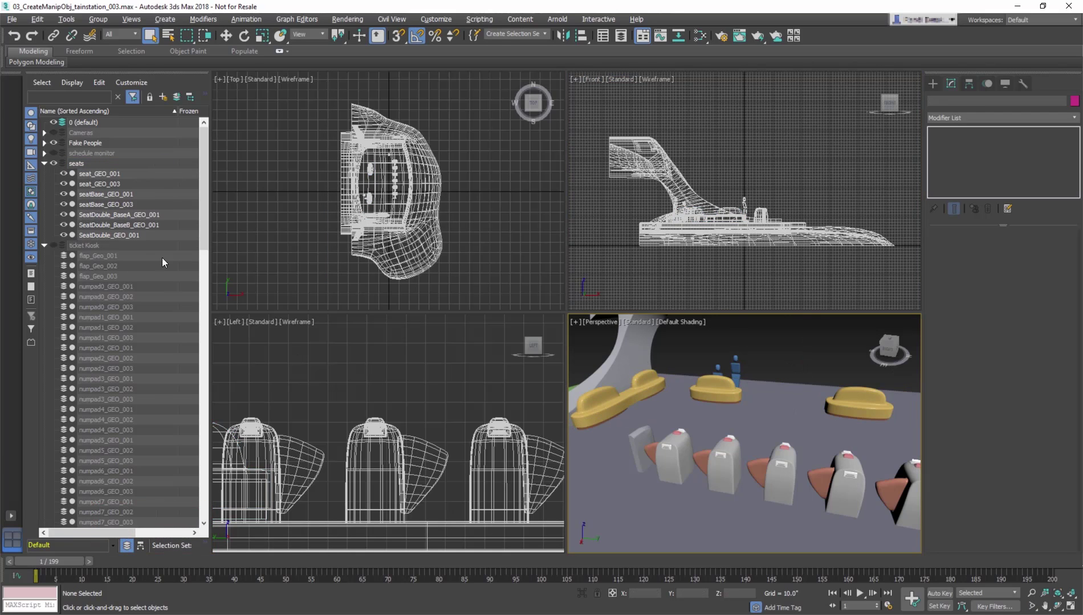
{"action": "left_click", "coordinate": [544, 34]}
{"action": "left_click", "coordinate": [511, 45]}
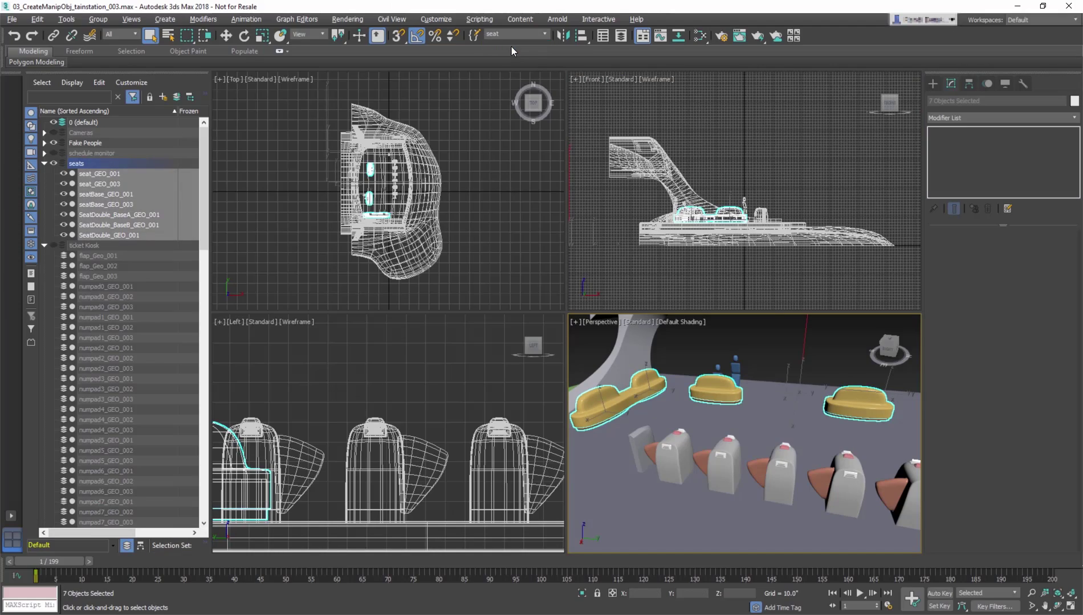